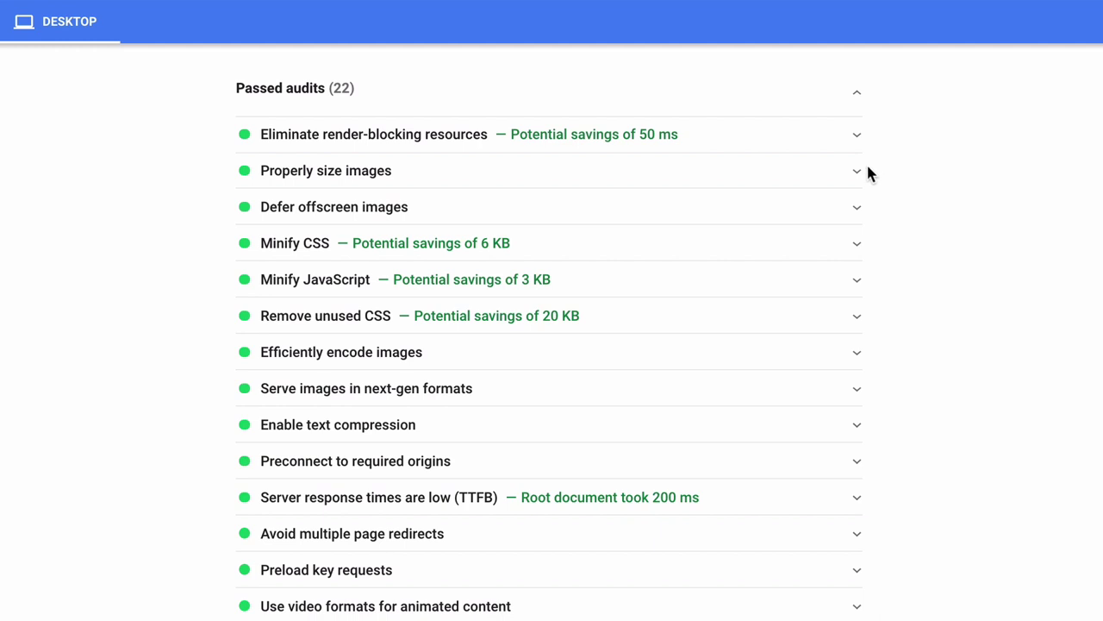
{"action": "left_click", "coordinate": [857, 177]}
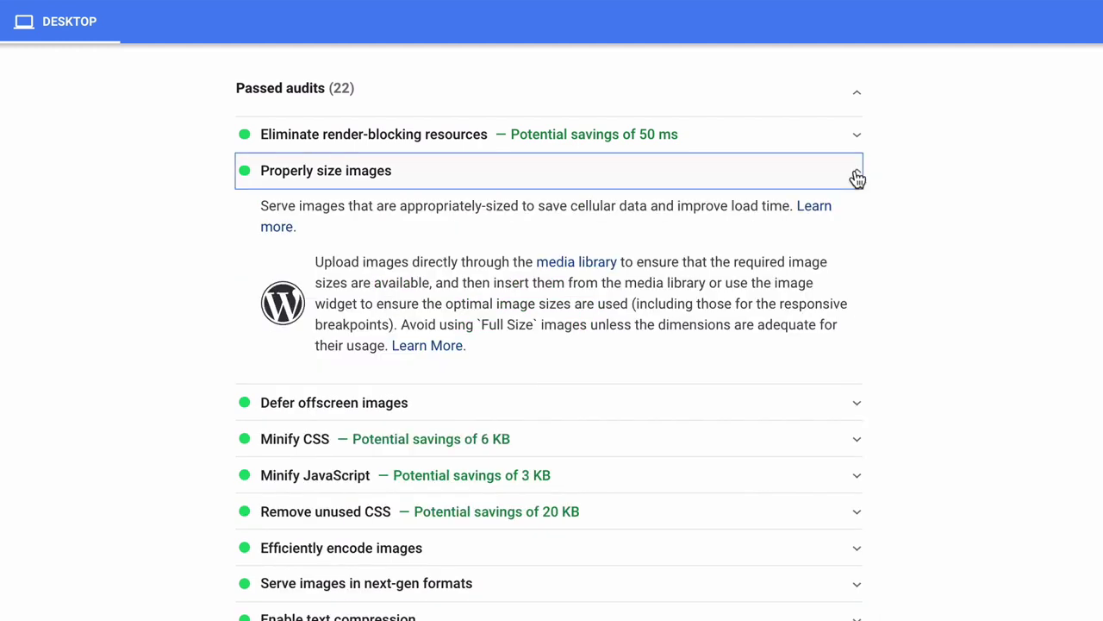
{"action": "left_click", "coordinate": [857, 176]}
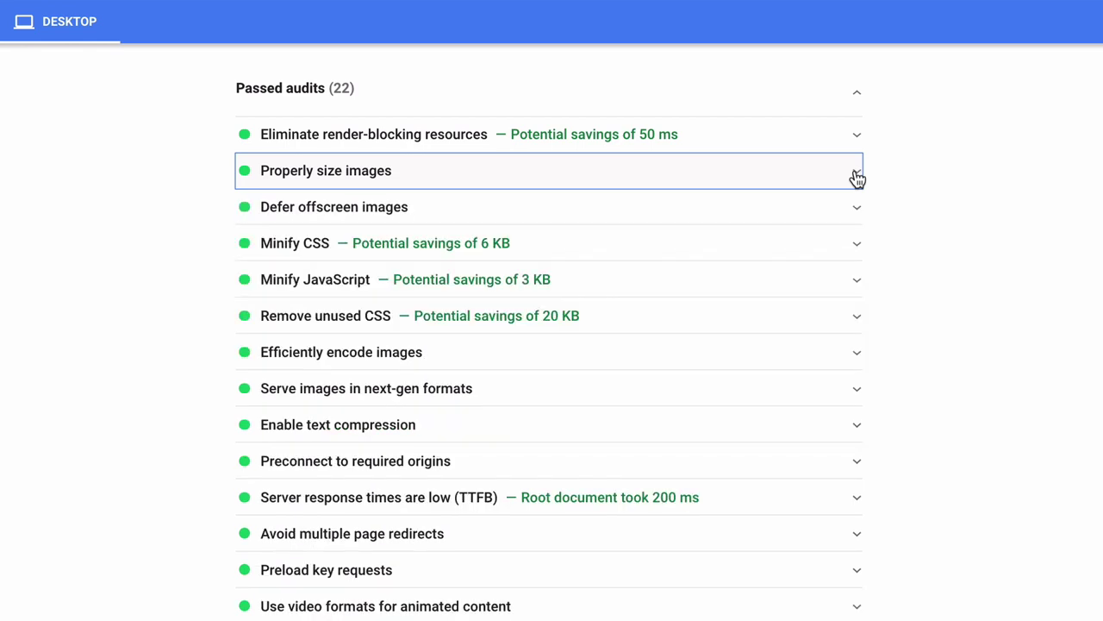
{"action": "left_click", "coordinate": [859, 210]}
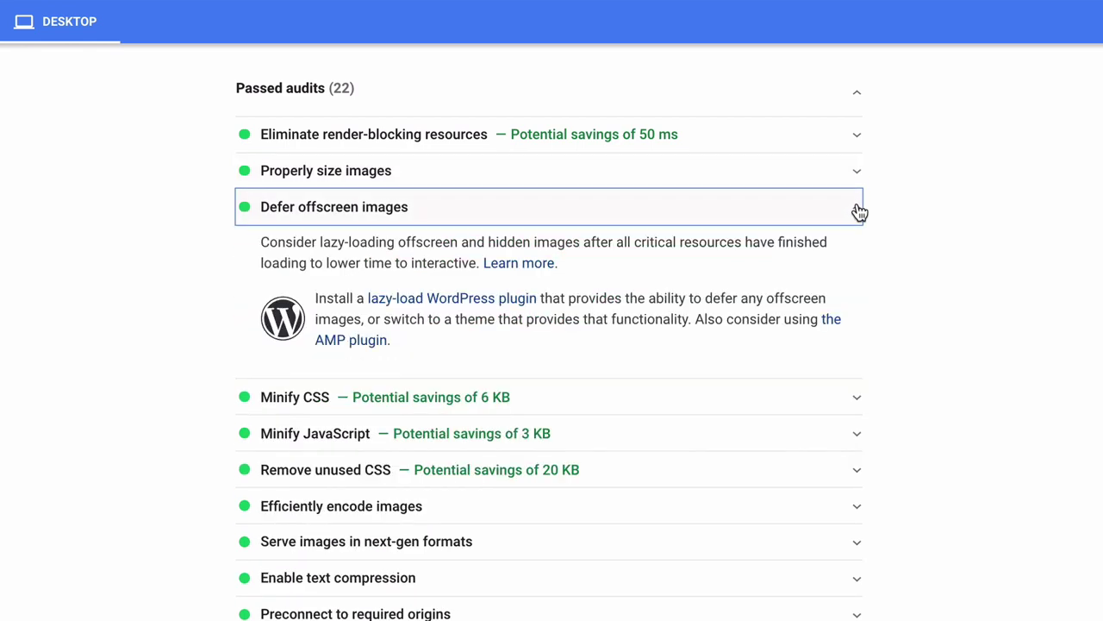
{"action": "left_click", "coordinate": [859, 210]}
{"action": "left_click", "coordinate": [858, 350]}
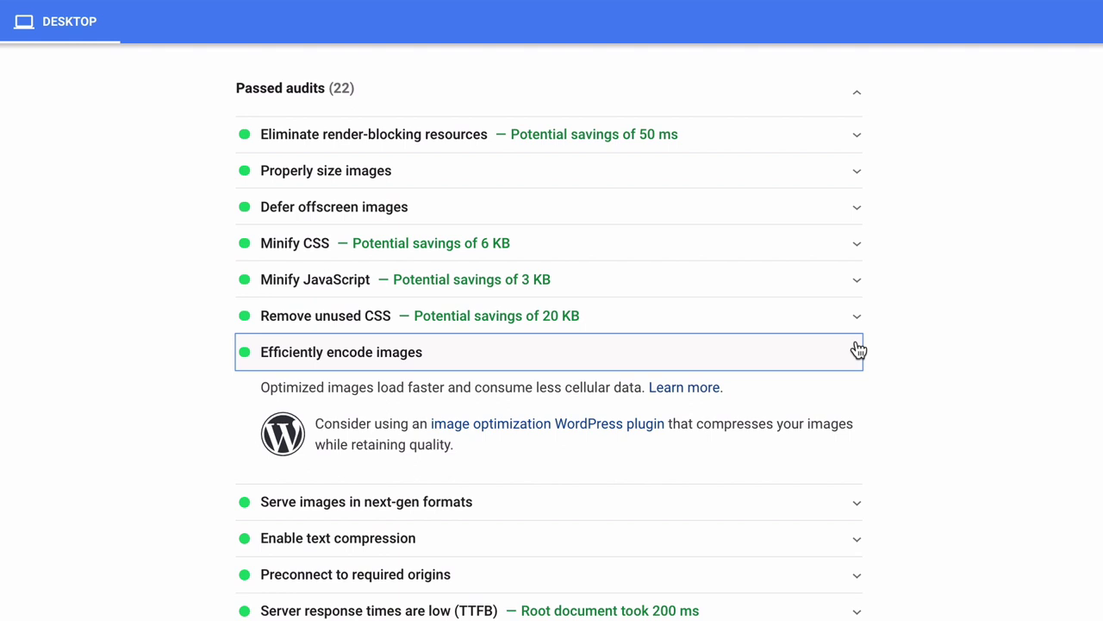
{"action": "left_click", "coordinate": [859, 350]}
{"action": "left_click", "coordinate": [858, 388]}
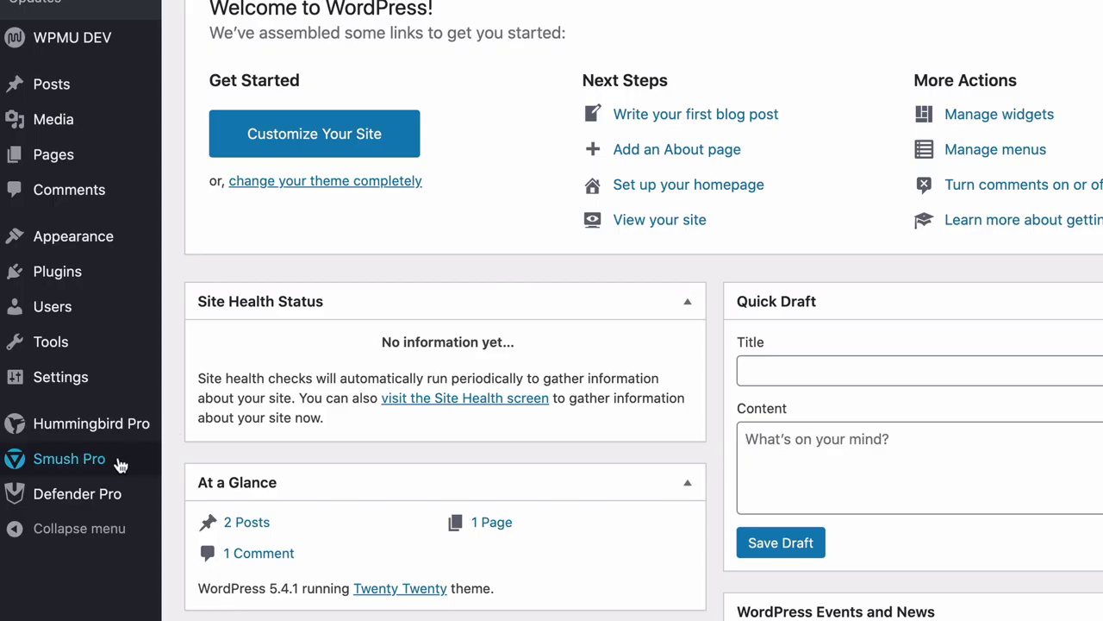
- In Smush Pro settings, toggle automatic compression on upload and Super-Smush off and back on, leaving both enabled
{"action": "left_click", "coordinate": [69, 458]}
{"action": "scroll", "coordinate": [345, 509], "scroll_direction": "down", "scroll_amount": 10}
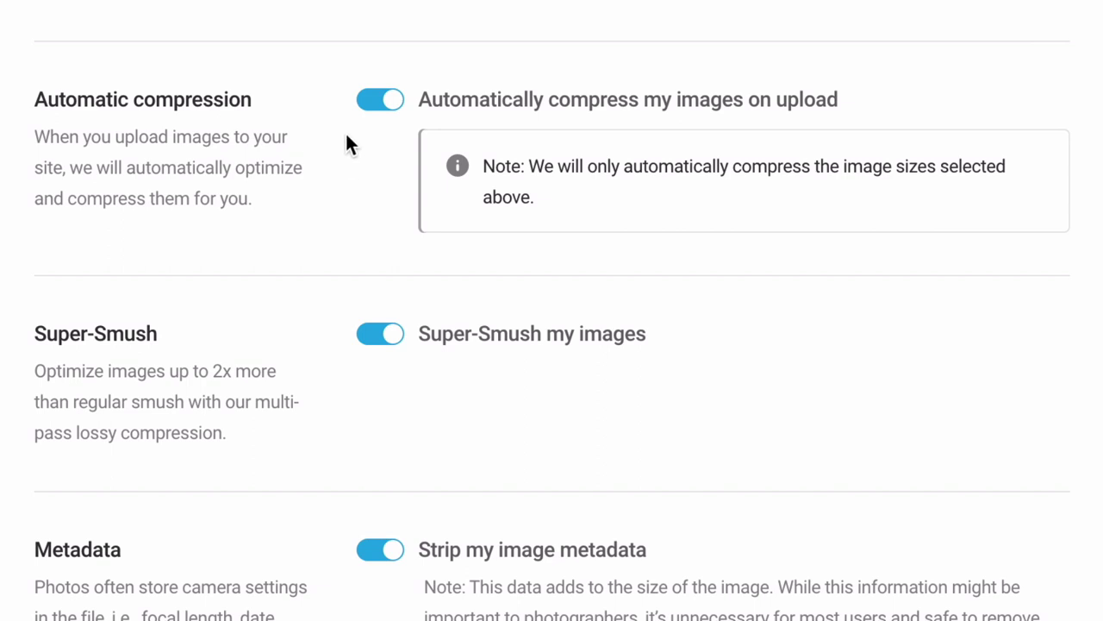
{"action": "left_click", "coordinate": [363, 110]}
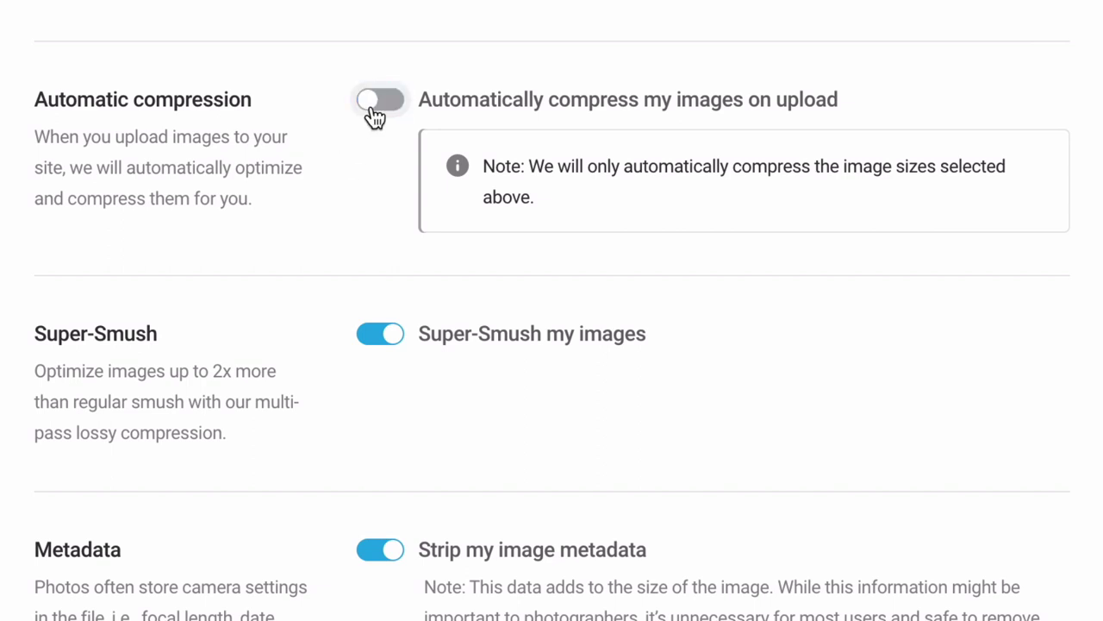
{"action": "left_click", "coordinate": [396, 110]}
{"action": "left_click", "coordinate": [373, 337]}
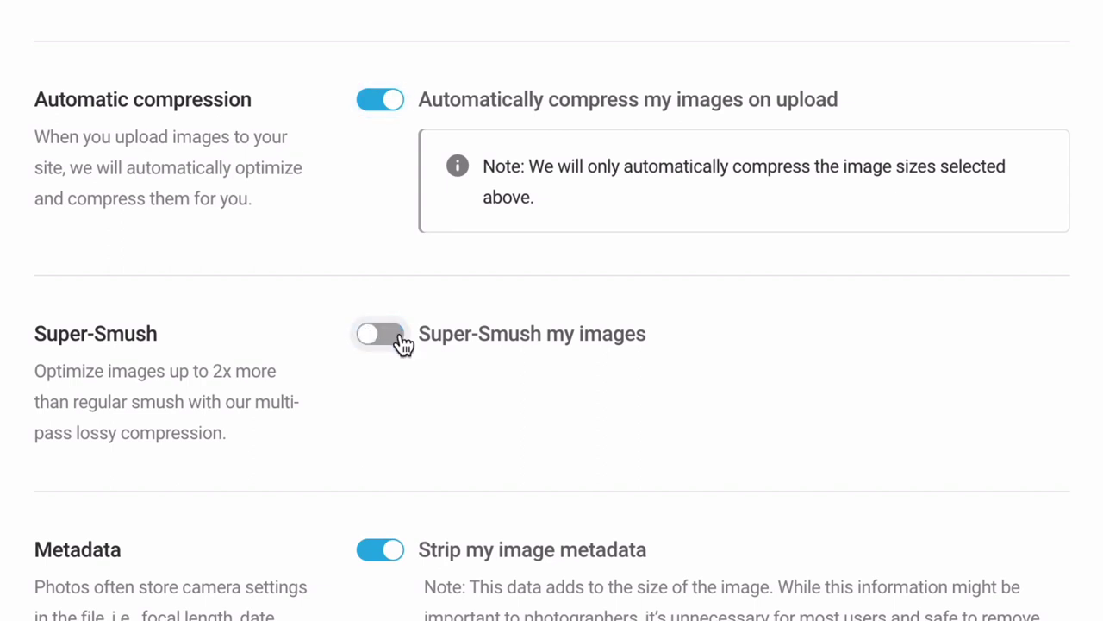
{"action": "left_click", "coordinate": [402, 342]}
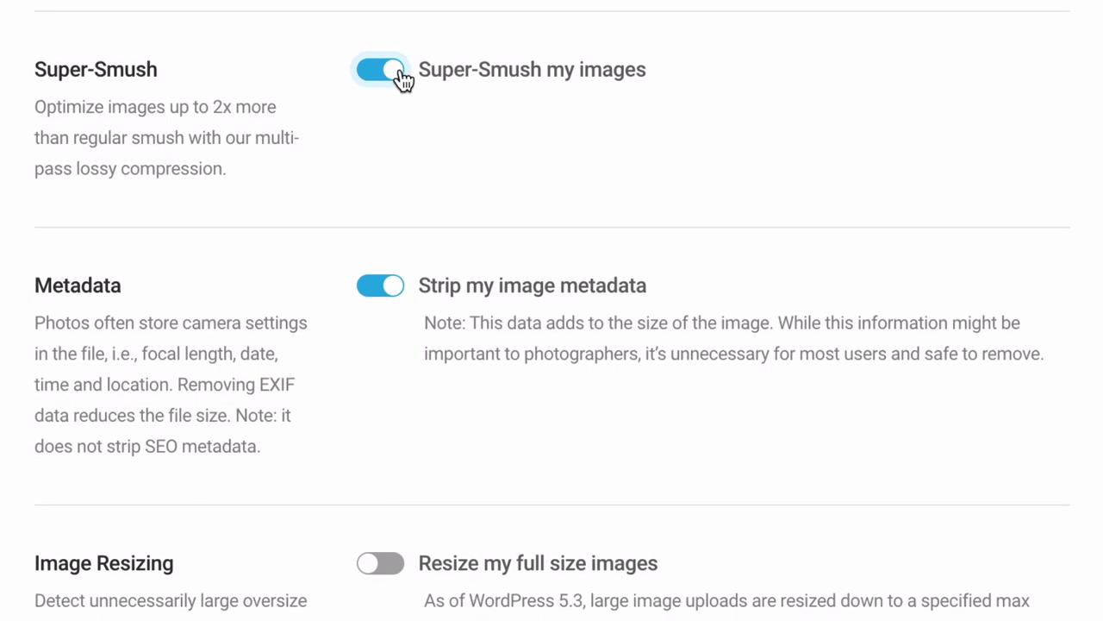
- Keep Strip my image metadata enabled and save the Smush settings with Update Settings
{"action": "left_click", "coordinate": [395, 283]}
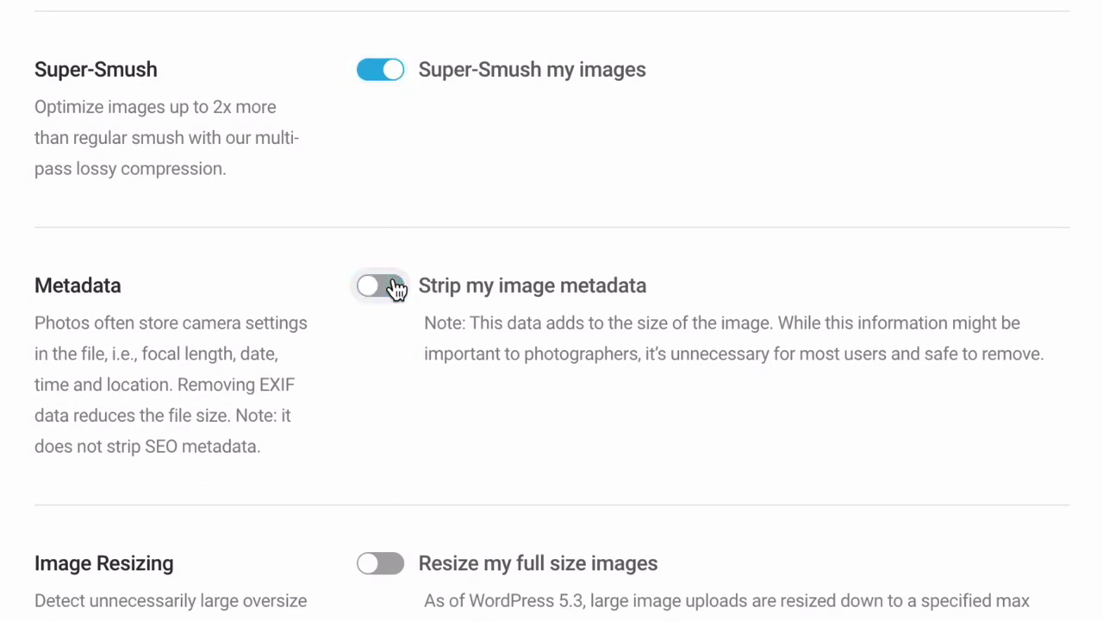
{"action": "left_click", "coordinate": [395, 284]}
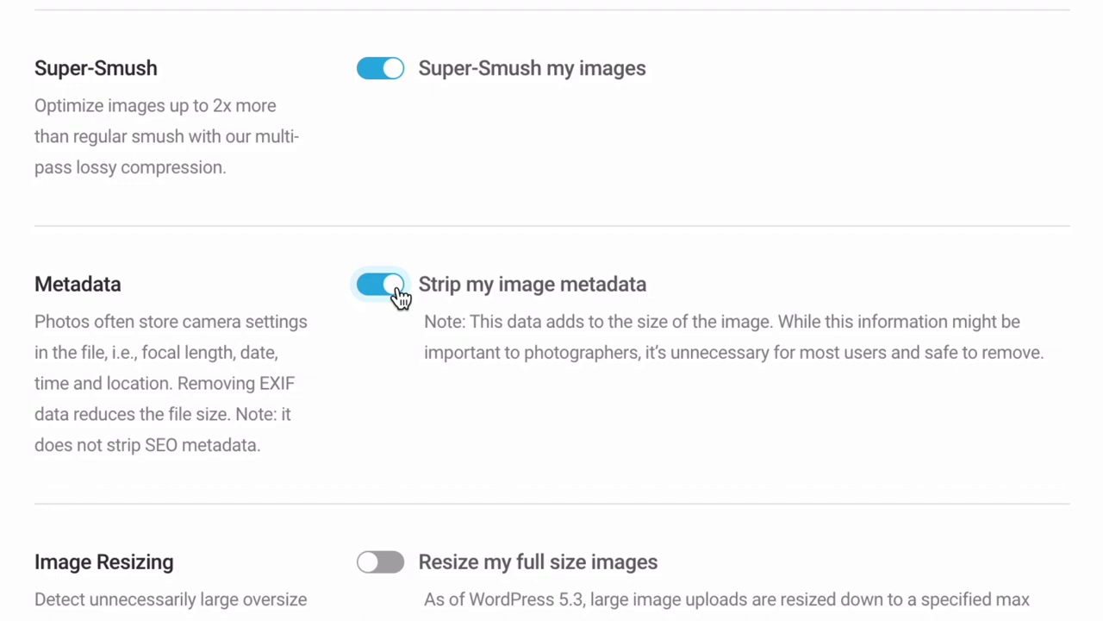
{"action": "scroll", "coordinate": [396, 289], "scroll_direction": "down", "scroll_amount": 7}
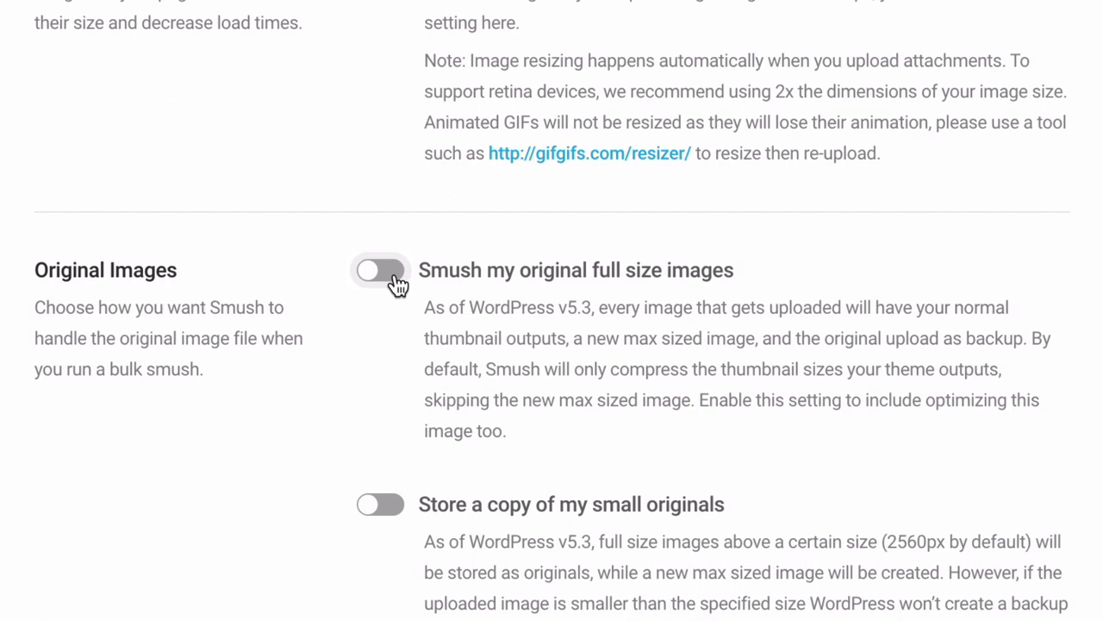
{"action": "scroll", "coordinate": [397, 282], "scroll_direction": "down", "scroll_amount": 7}
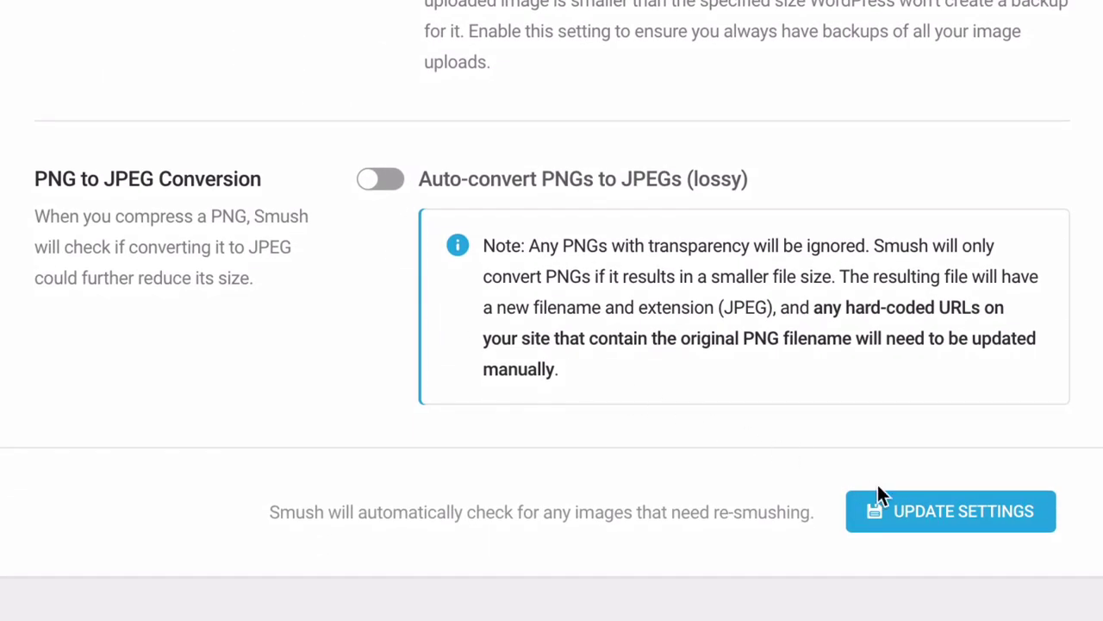
{"action": "left_click", "coordinate": [910, 511]}
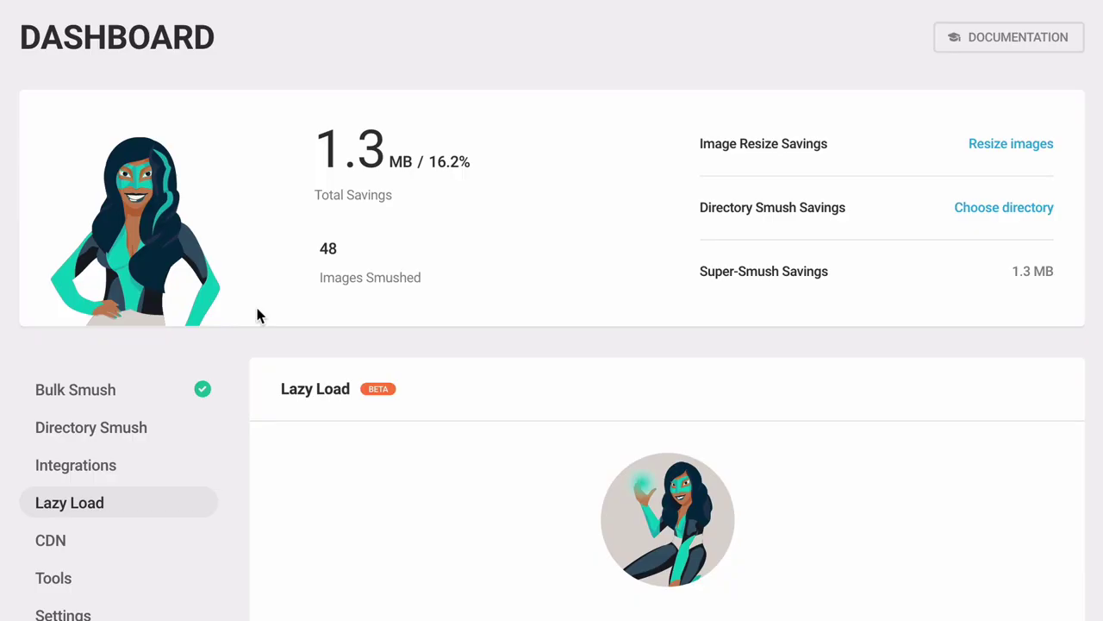
- Activate Smush's Lazy Load feature
{"action": "scroll", "coordinate": [257, 311], "scroll_direction": "down", "scroll_amount": 3}
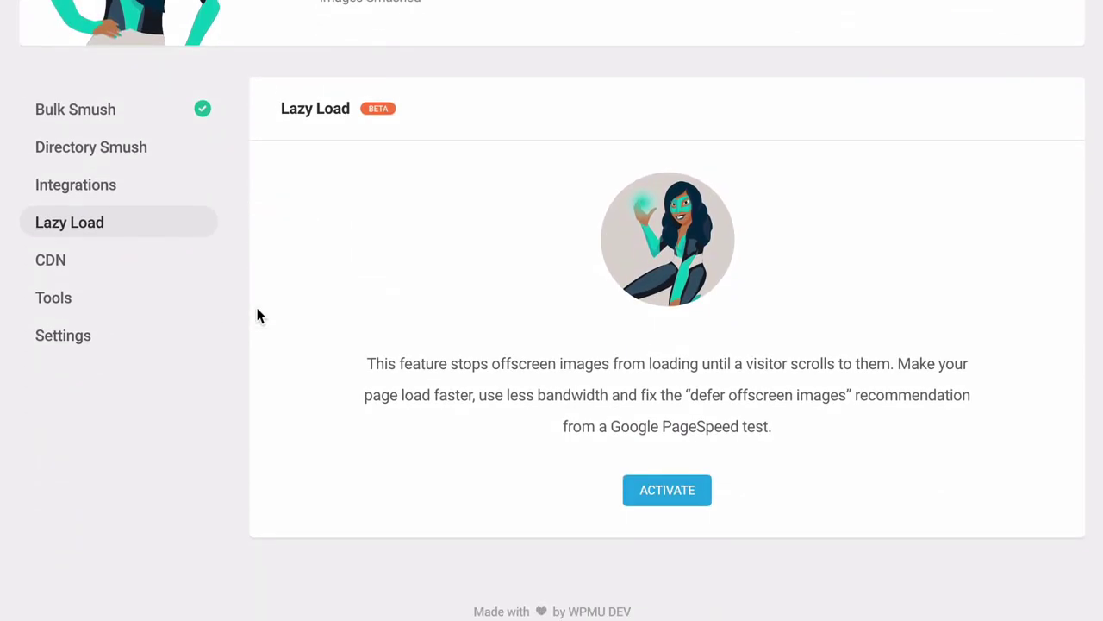
{"action": "left_click", "coordinate": [628, 491]}
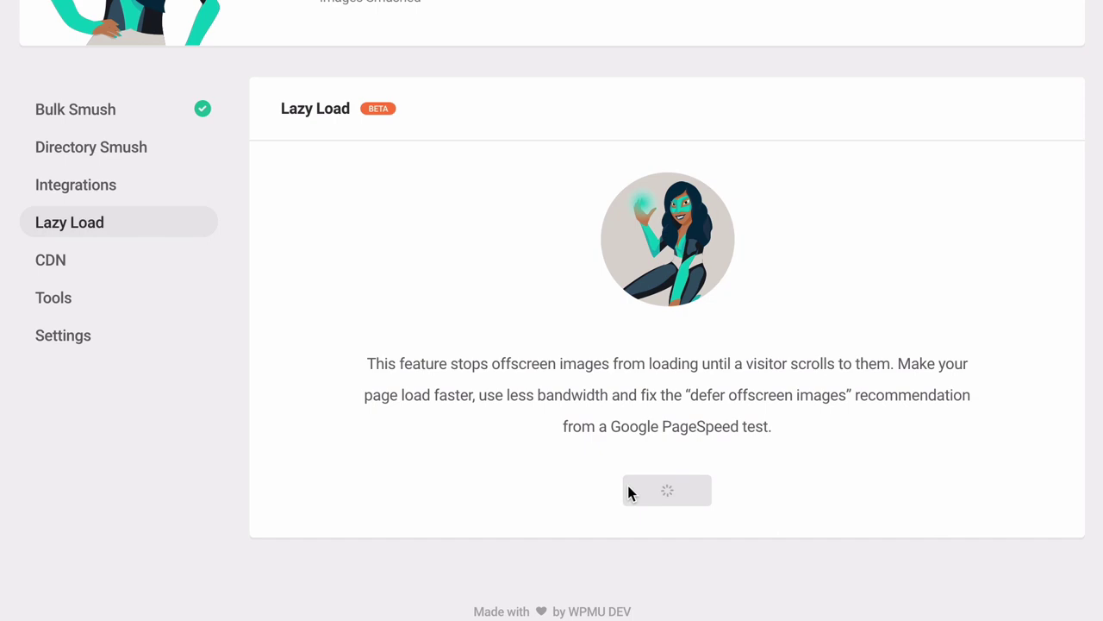
{"action": "scroll", "coordinate": [626, 493], "scroll_direction": "down", "scroll_amount": 4}
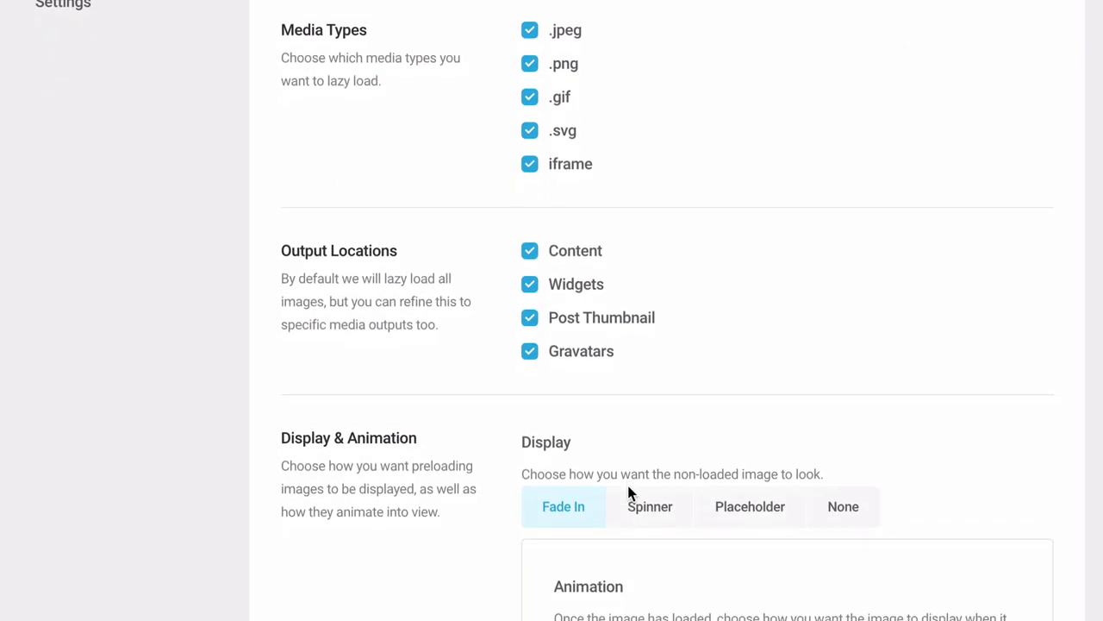
{"action": "scroll", "coordinate": [626, 492], "scroll_direction": "down", "scroll_amount": 6}
{"action": "scroll", "coordinate": [628, 492], "scroll_direction": "down", "scroll_amount": 13}
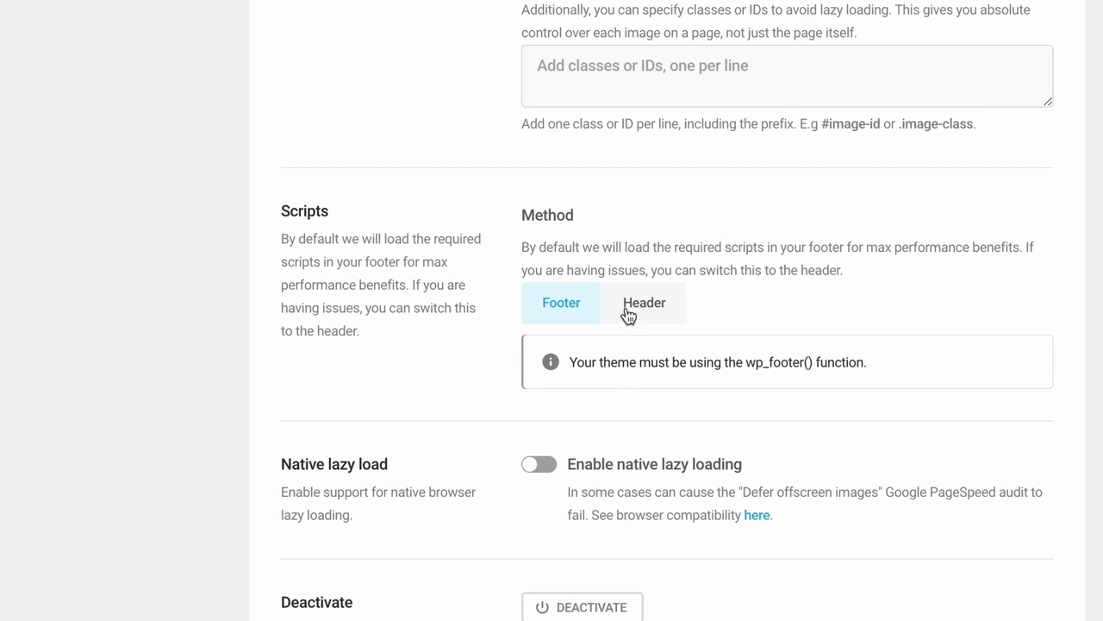
- Keep lazy-load scripts in the footer, enable native lazy loading, and save the Lazy Load settings
{"action": "left_click", "coordinate": [629, 315]}
{"action": "left_click", "coordinate": [586, 316]}
{"action": "left_click", "coordinate": [552, 466]}
{"action": "scroll", "coordinate": [552, 466], "scroll_direction": "down", "scroll_amount": 3}
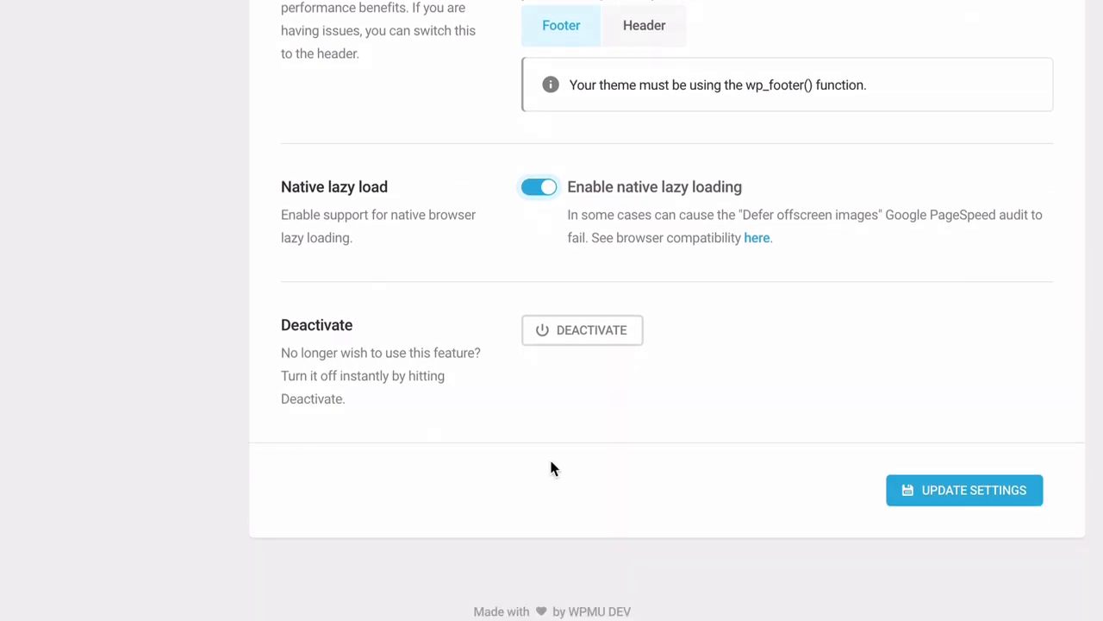
{"action": "left_click", "coordinate": [948, 487]}
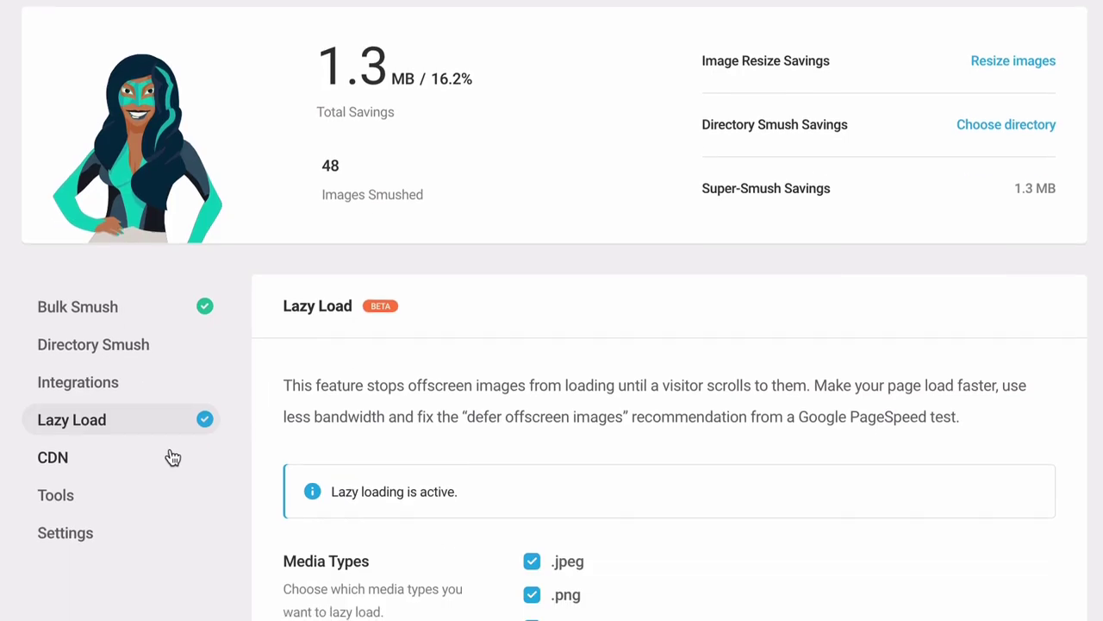
- Activate the Smush CDN and enable automatic resizing of CDN-served images, leaving REST API support off
{"action": "left_click", "coordinate": [172, 456]}
{"action": "scroll", "coordinate": [172, 455], "scroll_direction": "down", "scroll_amount": 3}
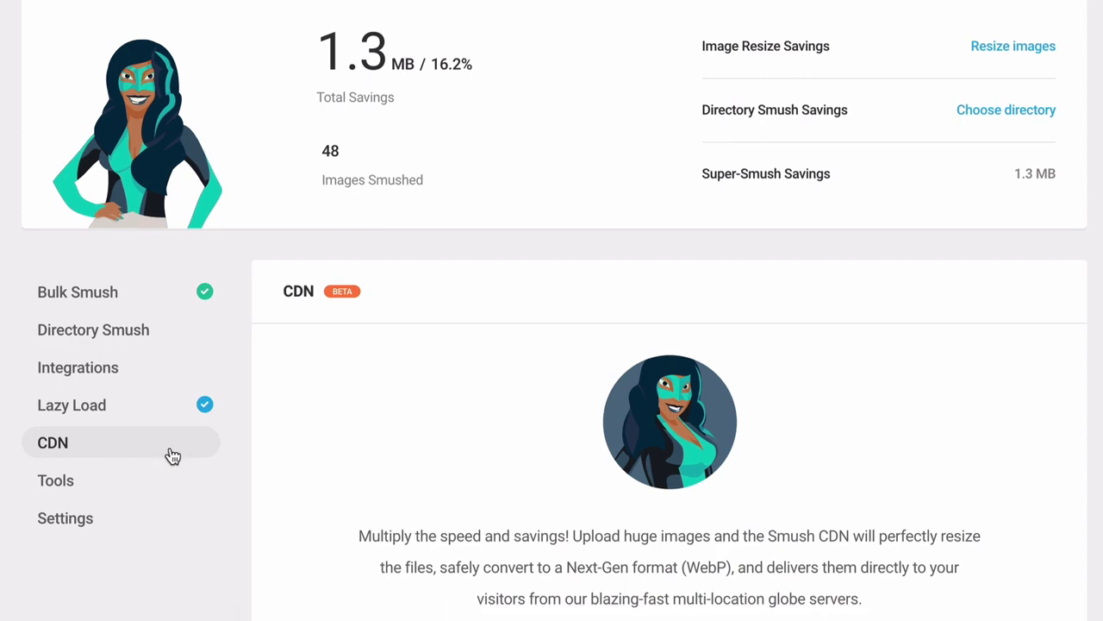
{"action": "left_click", "coordinate": [655, 420]}
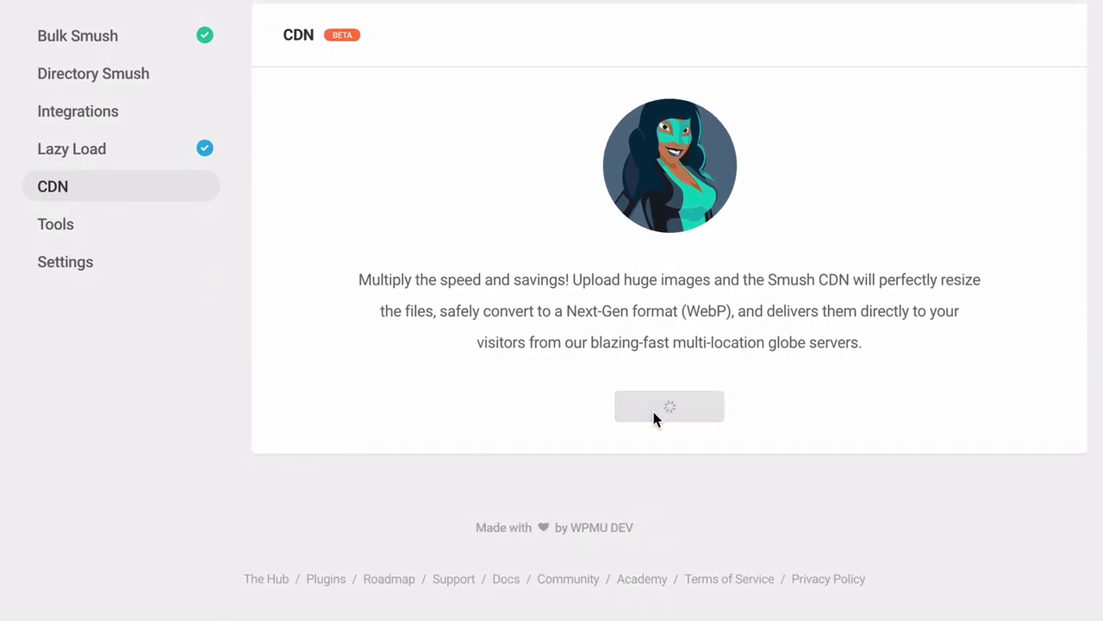
{"action": "scroll", "coordinate": [655, 418], "scroll_direction": "down", "scroll_amount": 4}
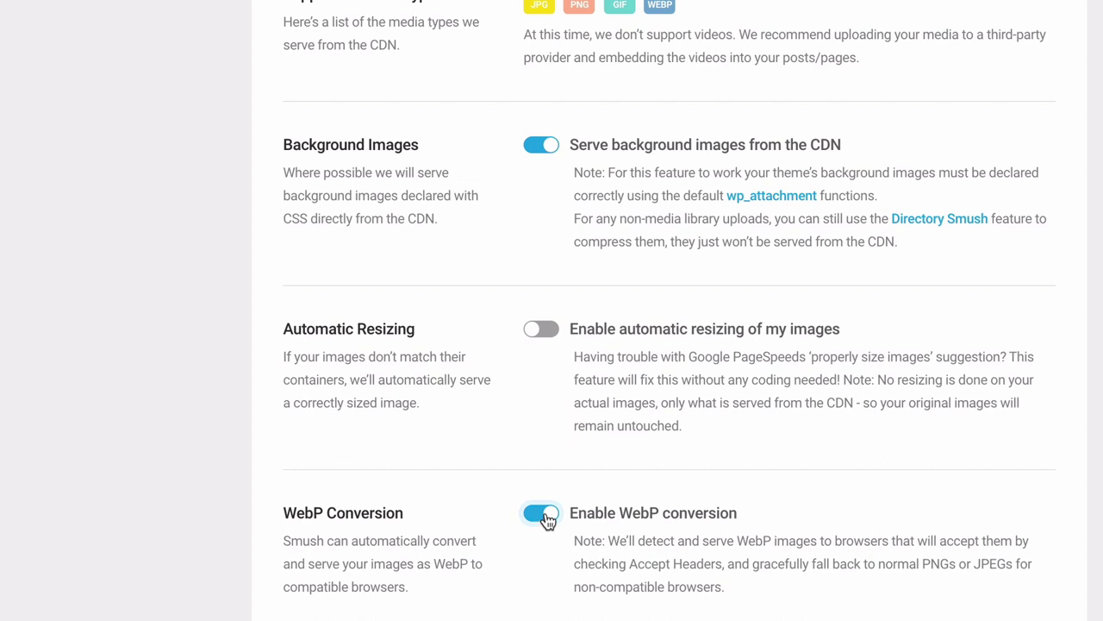
{"action": "left_click", "coordinate": [546, 334]}
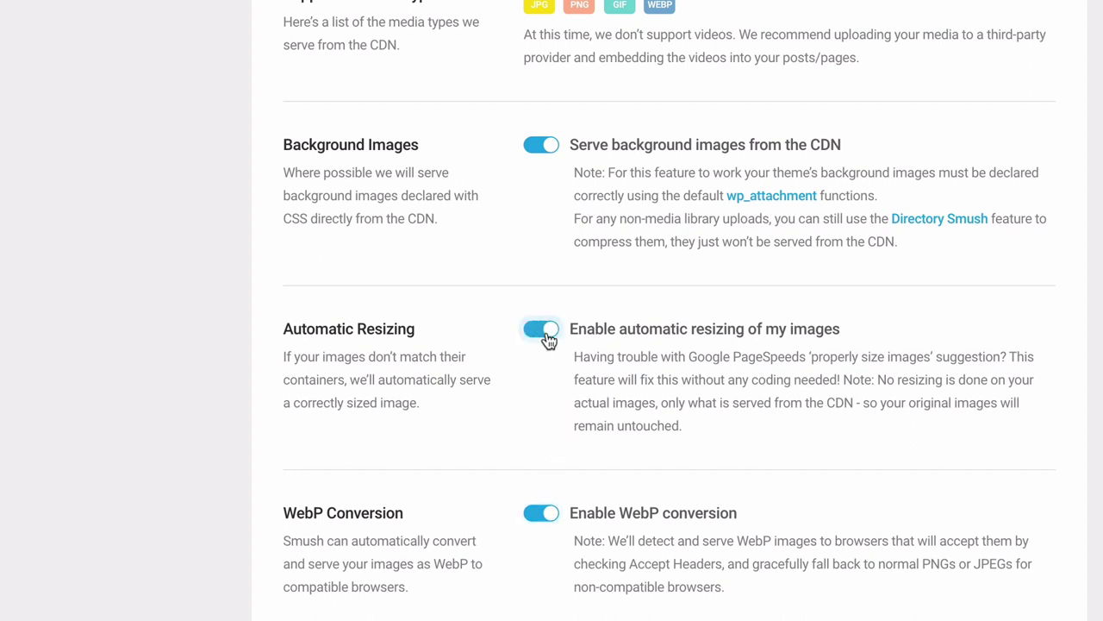
{"action": "scroll", "coordinate": [547, 337], "scroll_direction": "down", "scroll_amount": 6}
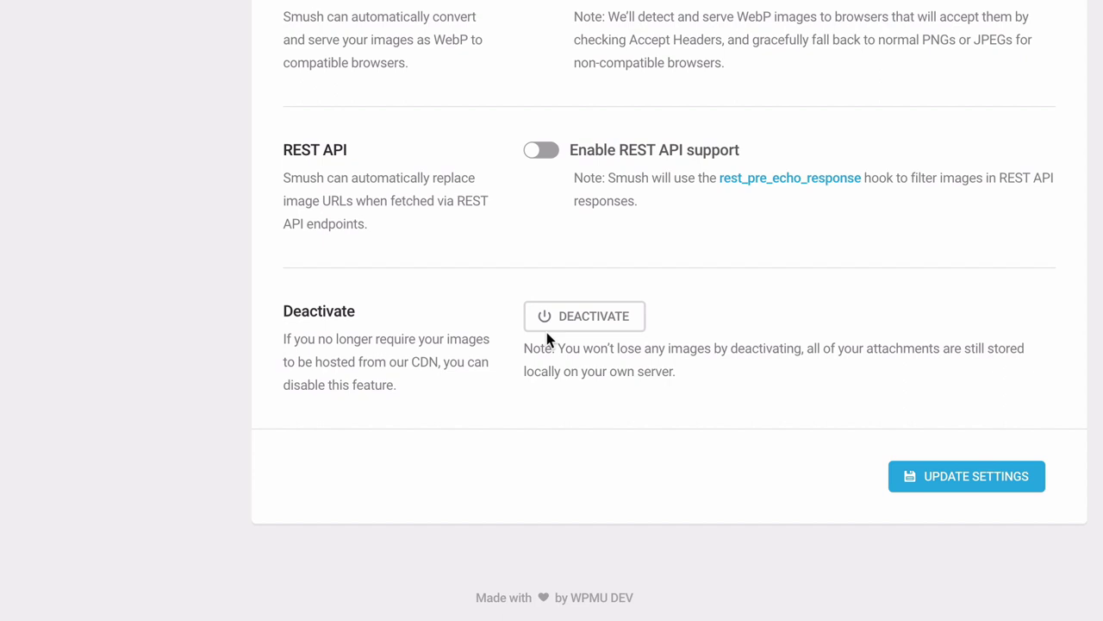
- Save the Smush CDN settings, then analyse wpprotips.com in PageSpeed Insights and expand Passed audits
{"action": "left_click", "coordinate": [929, 474]}
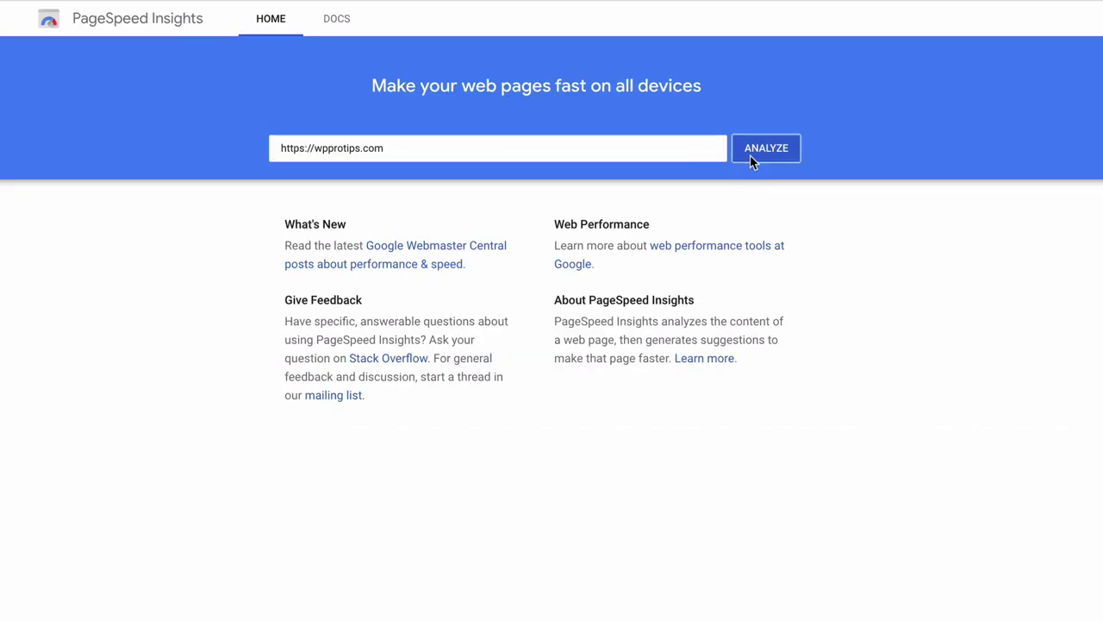
{"action": "left_click", "coordinate": [750, 158]}
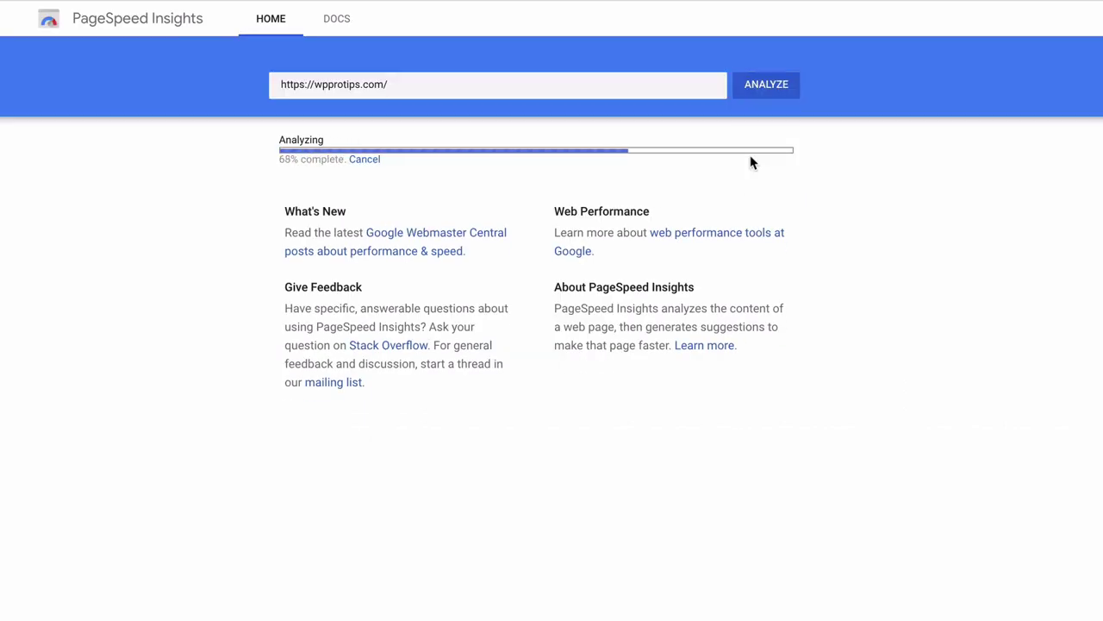
{"action": "scroll", "coordinate": [796, 294], "scroll_direction": "down", "scroll_amount": 5}
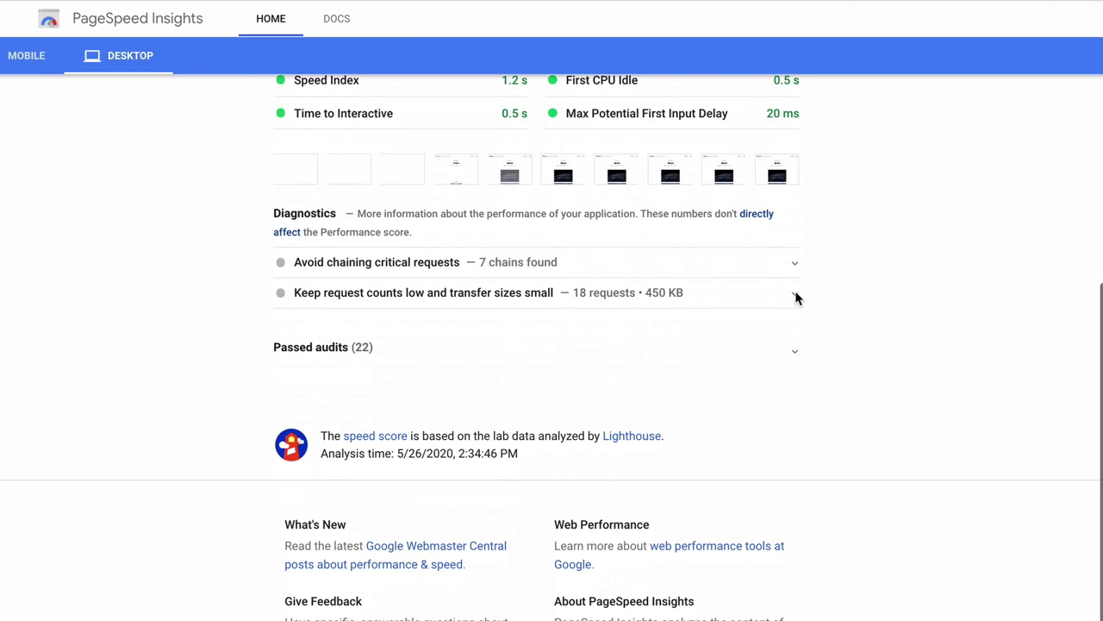
{"action": "left_click", "coordinate": [794, 274]}
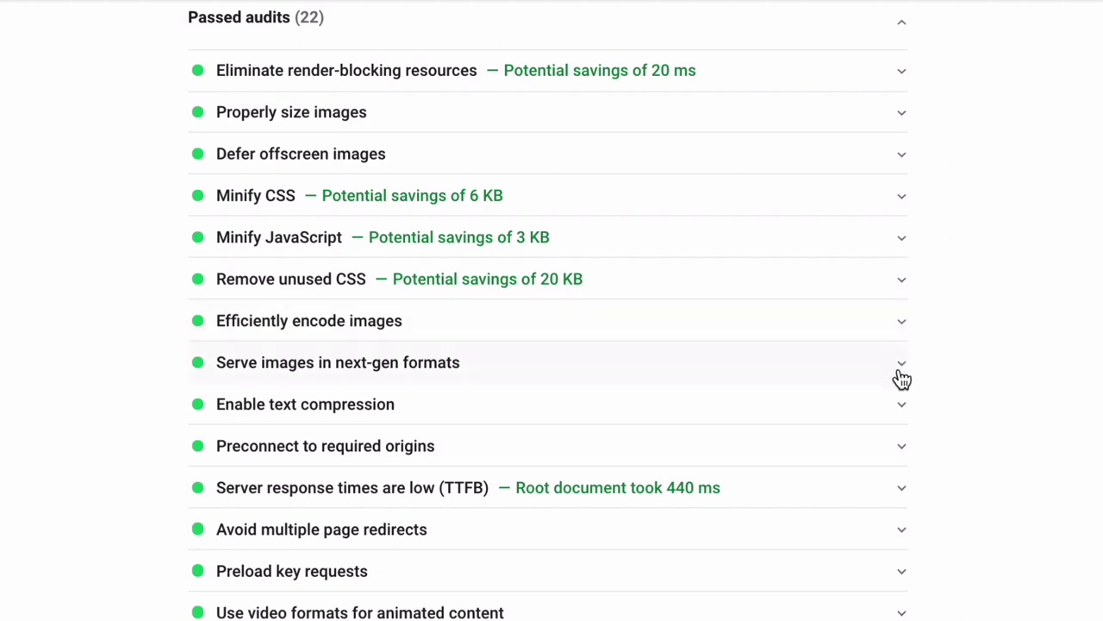
- Review the Enable text compression, Preconnect, Eliminate render-blocking resources and Remove unused CSS audit details
{"action": "left_click", "coordinate": [894, 404]}
{"action": "left_click", "coordinate": [894, 403]}
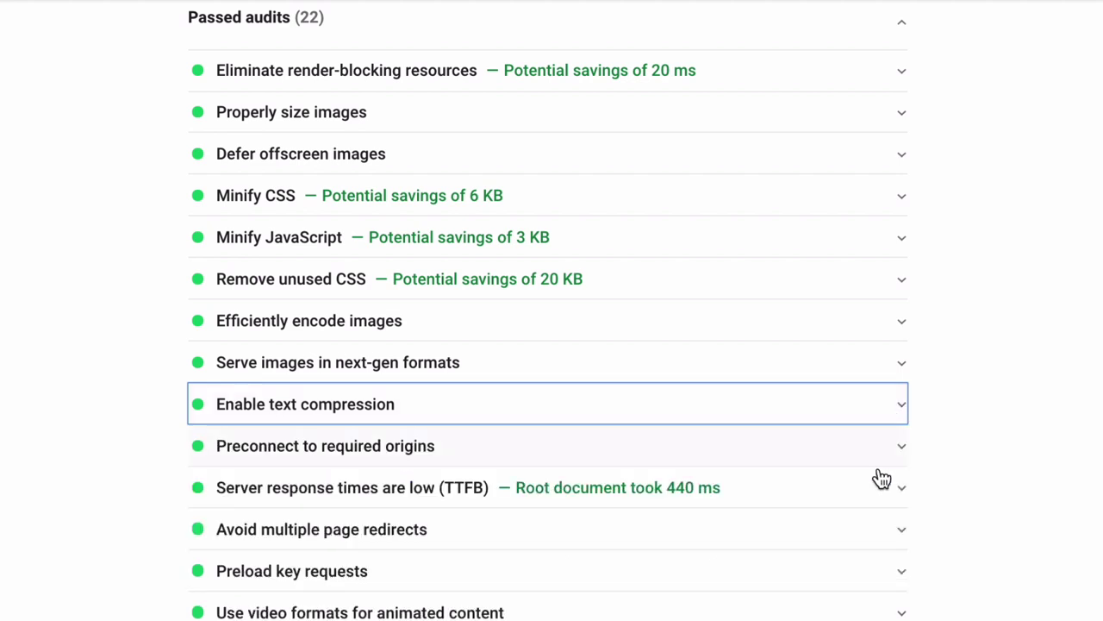
{"action": "scroll", "coordinate": [897, 487], "scroll_direction": "down", "scroll_amount": 2}
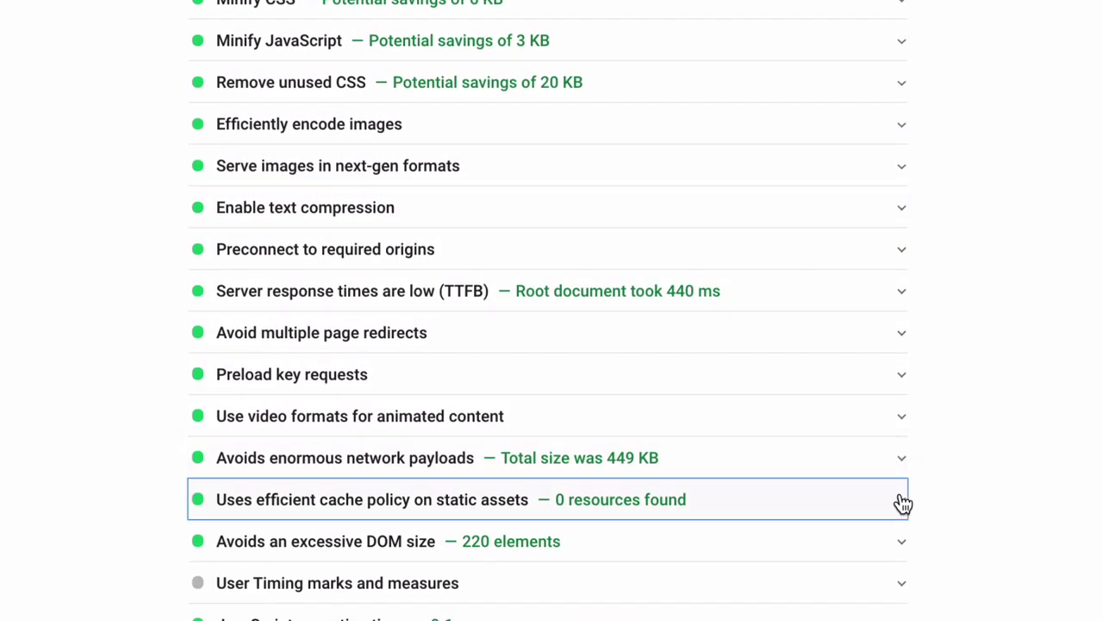
{"action": "left_click", "coordinate": [897, 252]}
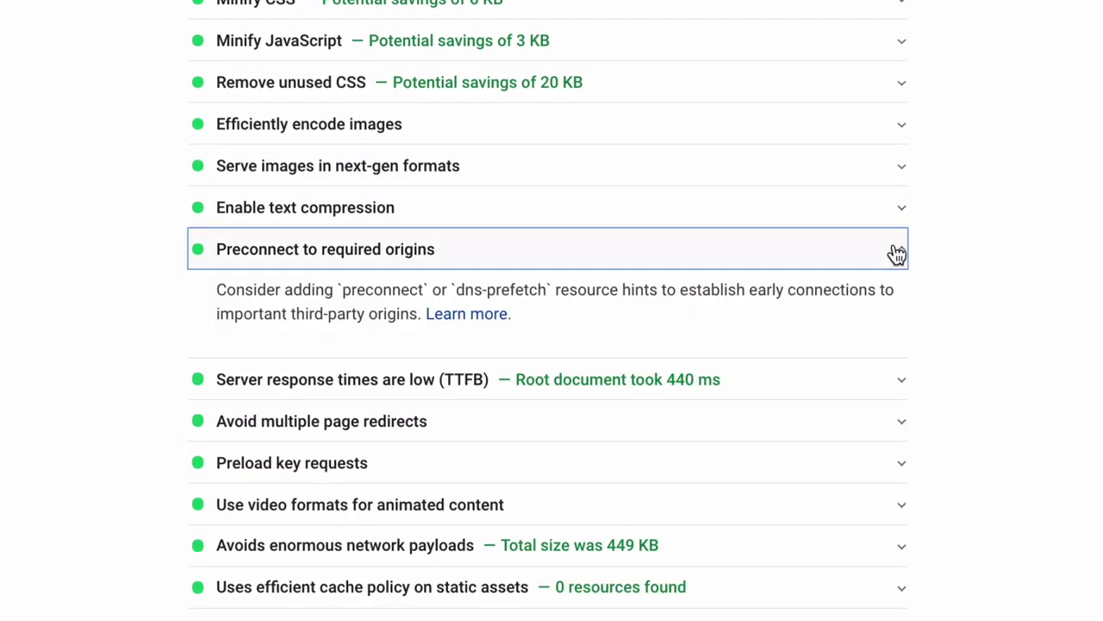
{"action": "left_click", "coordinate": [897, 251]}
{"action": "scroll", "coordinate": [884, 172], "scroll_direction": "up", "scroll_amount": 2}
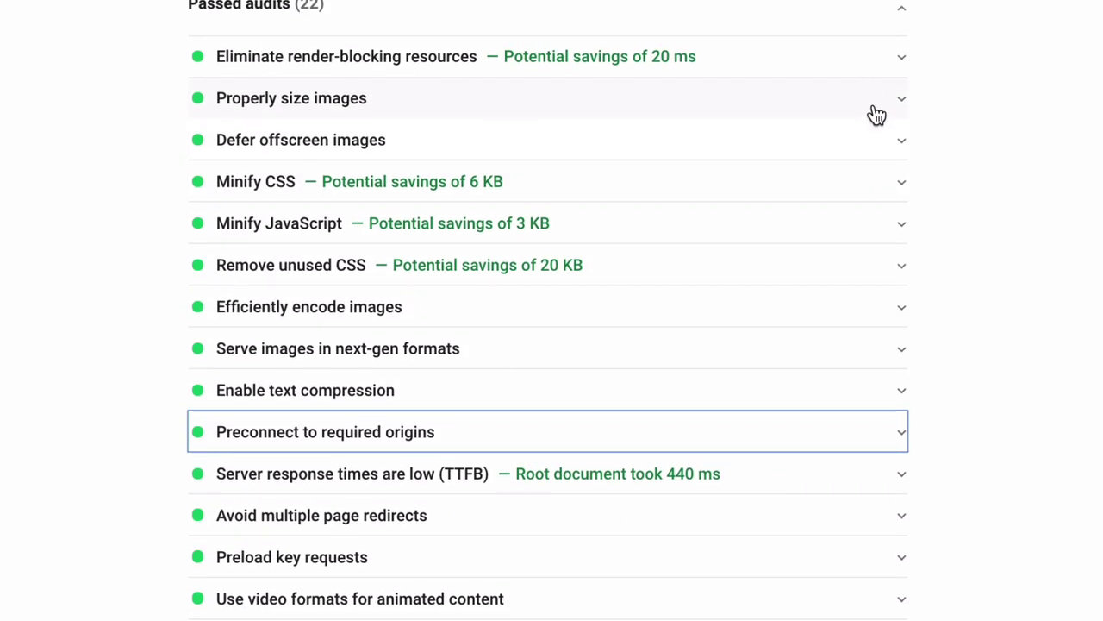
{"action": "left_click", "coordinate": [866, 86]}
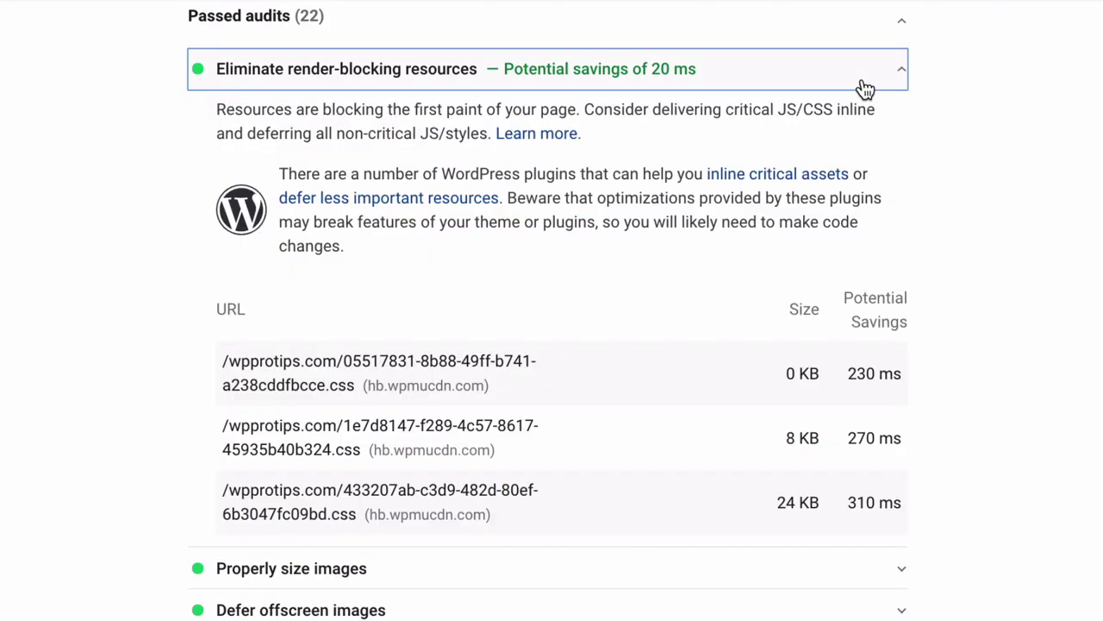
{"action": "left_click", "coordinate": [866, 86]}
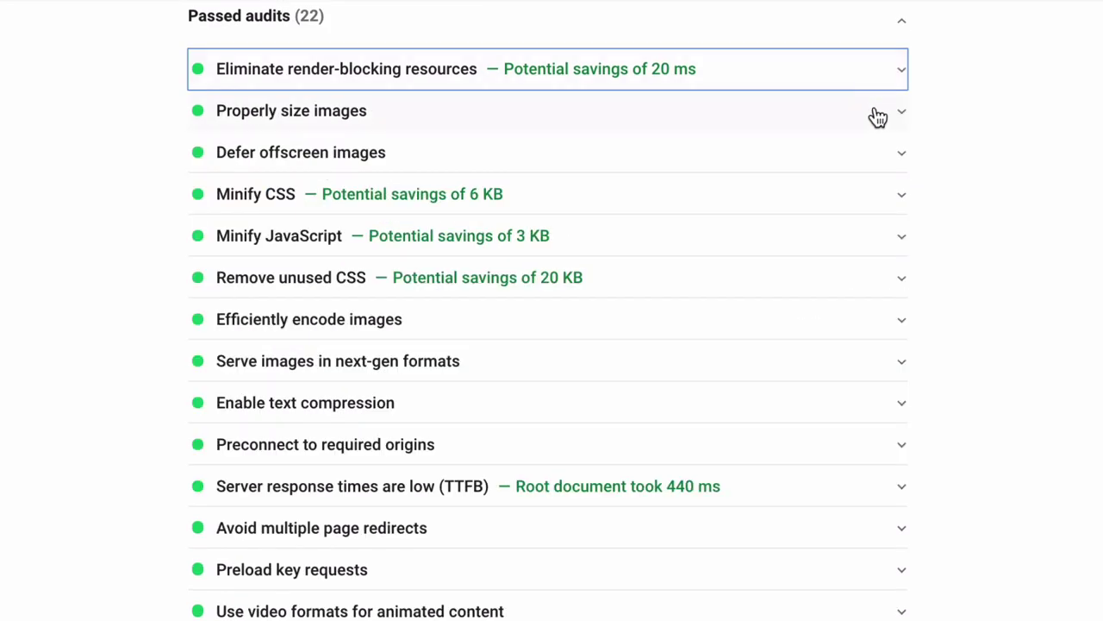
{"action": "left_click", "coordinate": [901, 275]}
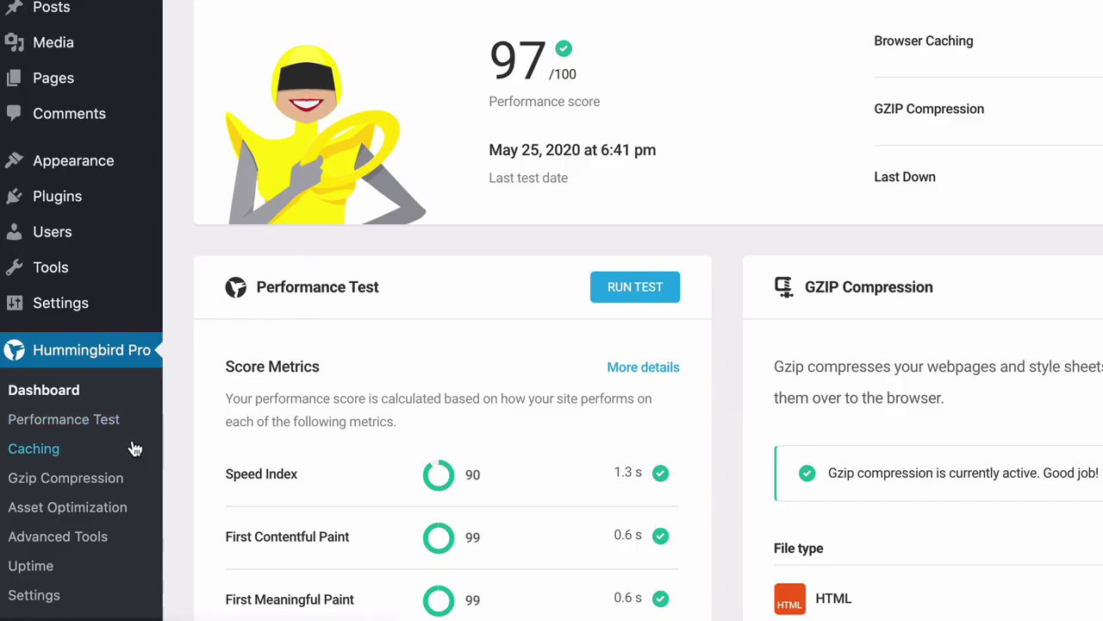
- Check Hummingbird's Browser Caching expiry for every file type against the 1-year recommendation
{"action": "left_click", "coordinate": [138, 449]}
{"action": "left_click", "coordinate": [278, 322]}
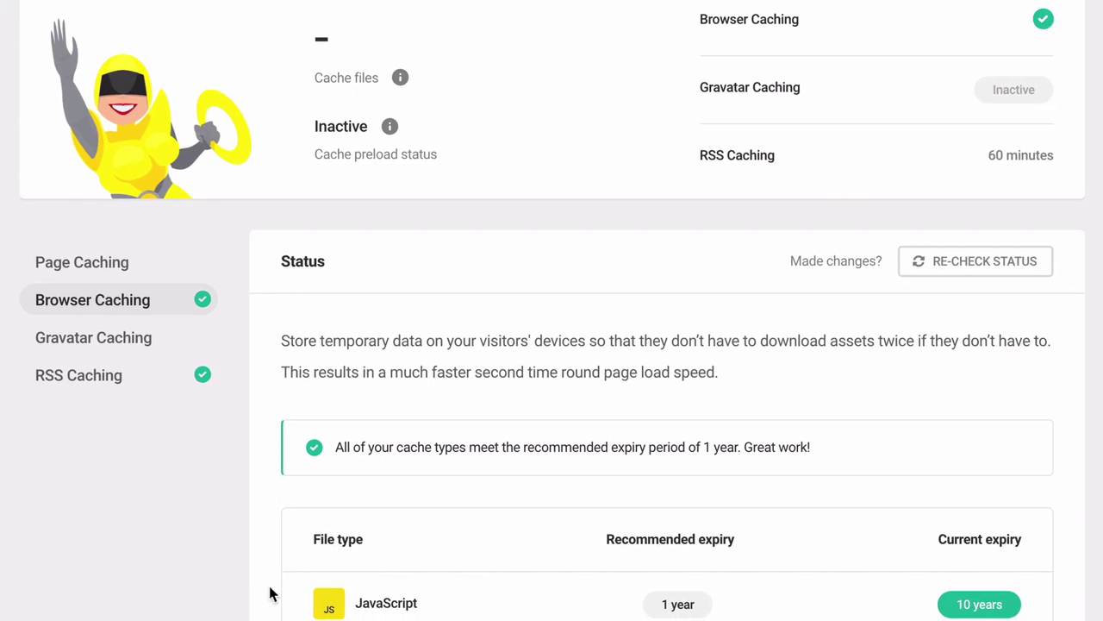
{"action": "scroll", "coordinate": [270, 593], "scroll_direction": "down", "scroll_amount": 5}
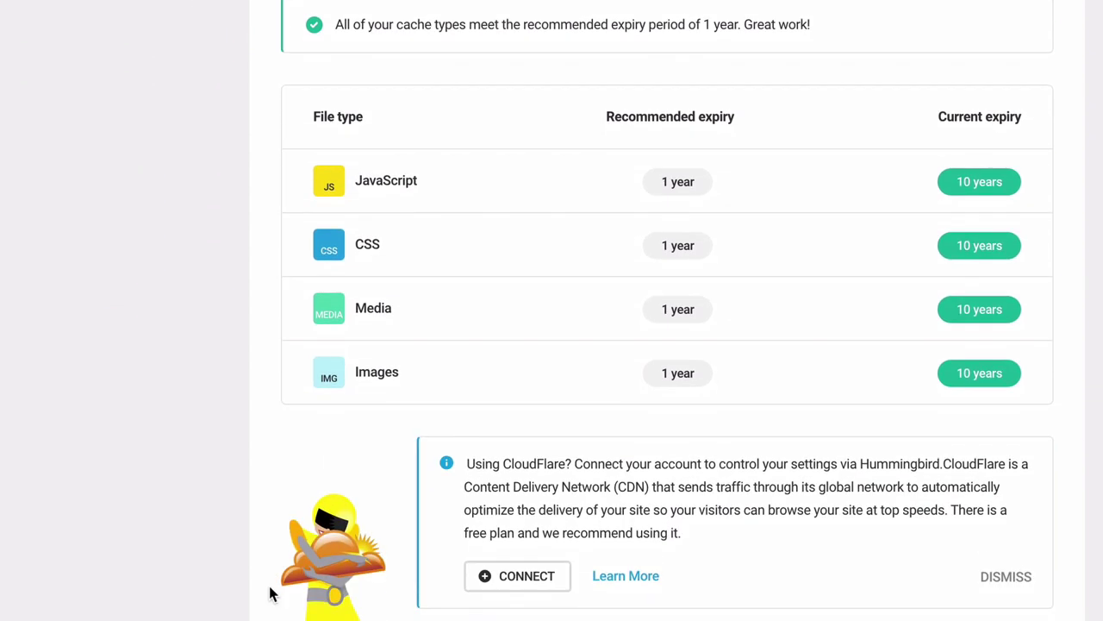
{"action": "scroll", "coordinate": [270, 593], "scroll_direction": "down", "scroll_amount": 6}
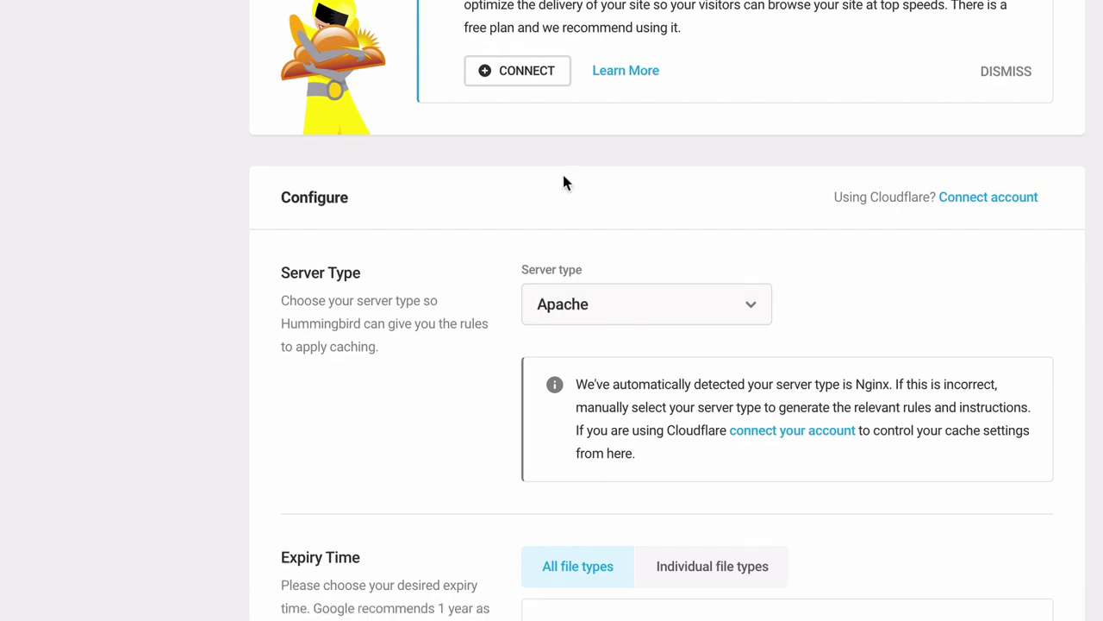
{"action": "scroll", "coordinate": [562, 172], "scroll_direction": "up", "scroll_amount": 10}
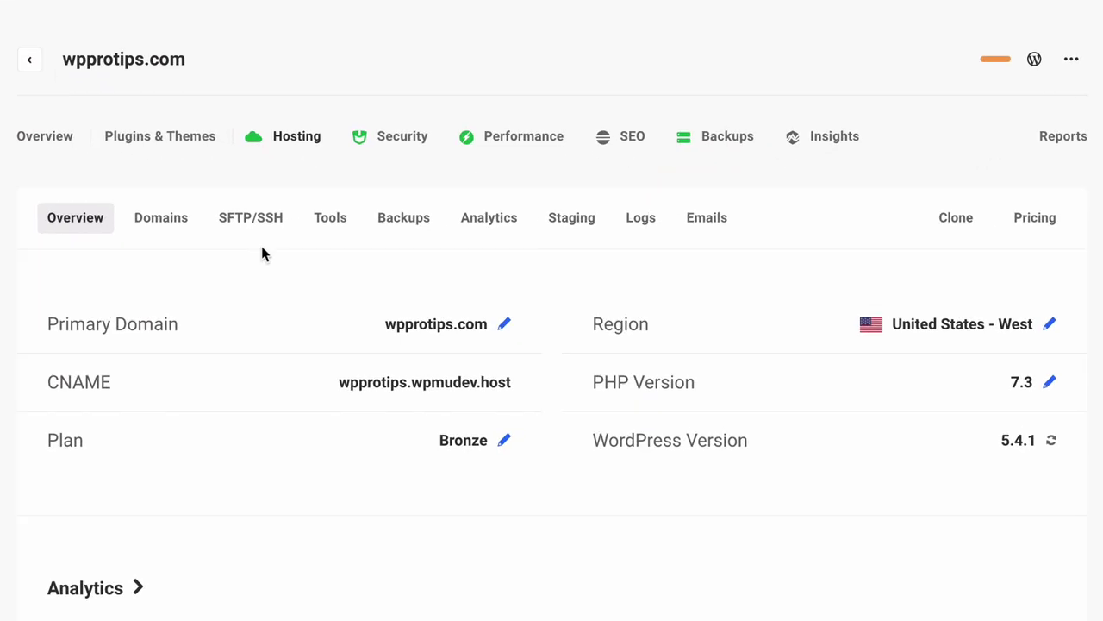
{"action": "left_click", "coordinate": [328, 223]}
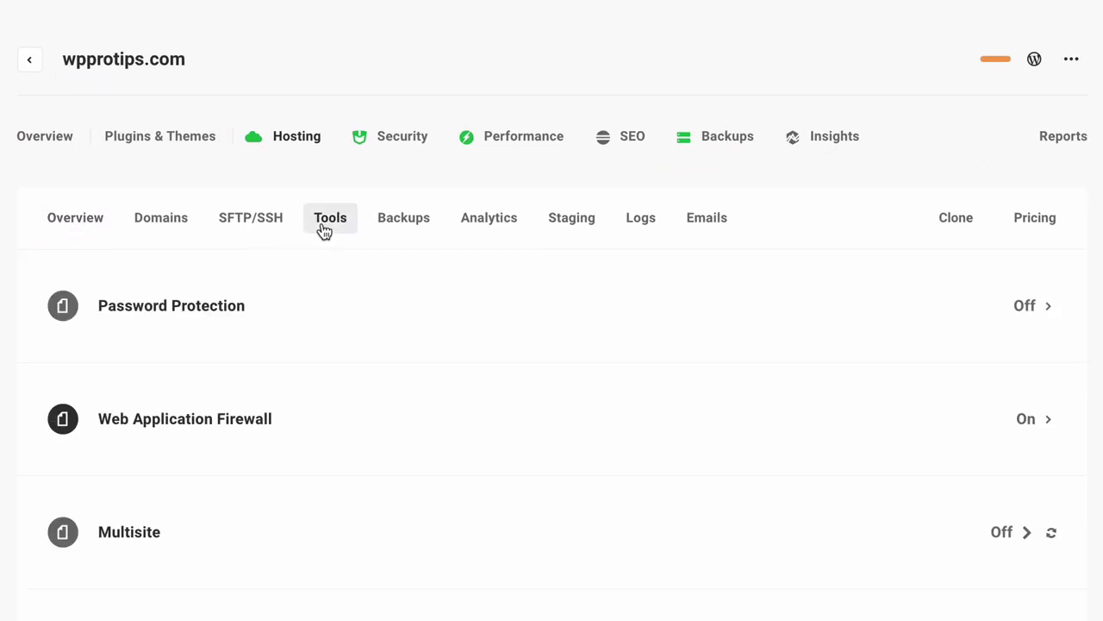
{"action": "scroll", "coordinate": [323, 229], "scroll_direction": "down", "scroll_amount": 10}
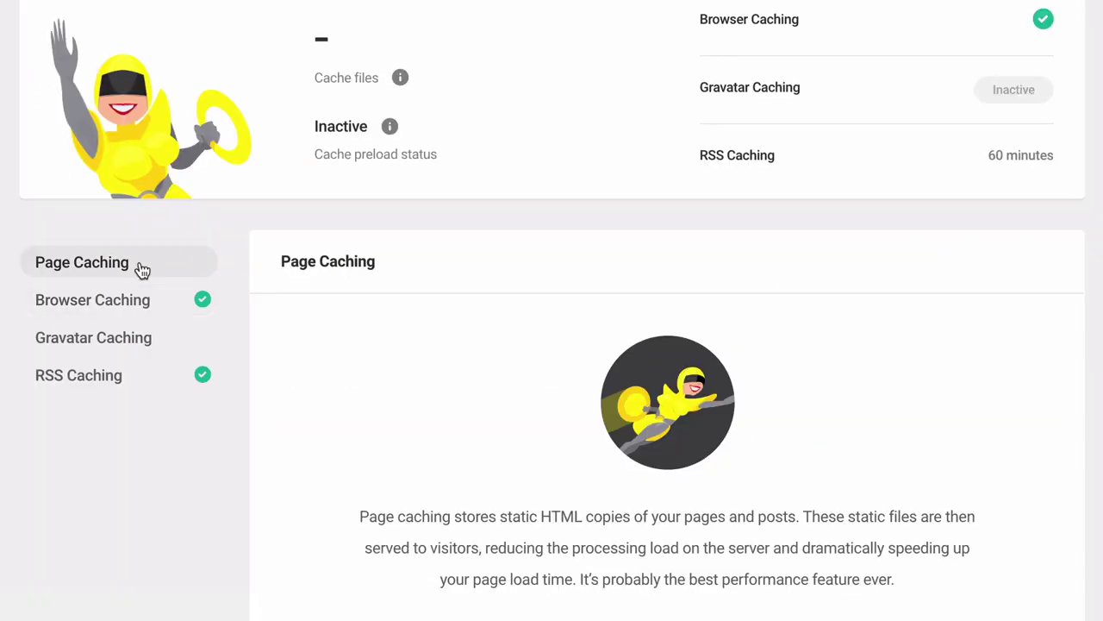
- Activate Hummingbird page caching
{"action": "scroll", "coordinate": [142, 270], "scroll_direction": "down", "scroll_amount": 2}
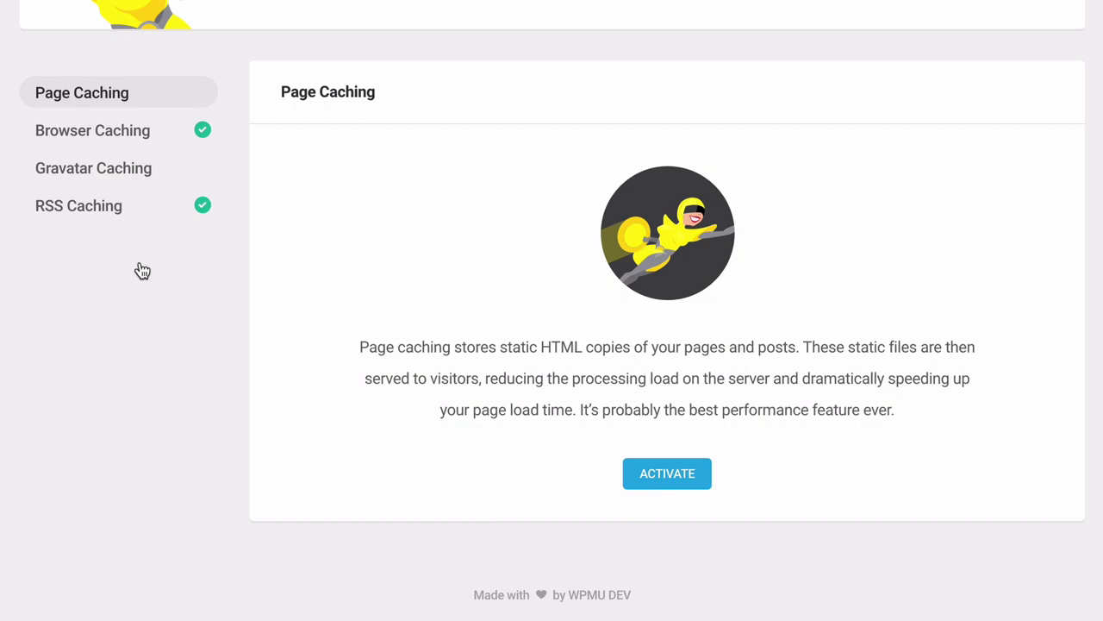
{"action": "left_click", "coordinate": [643, 473]}
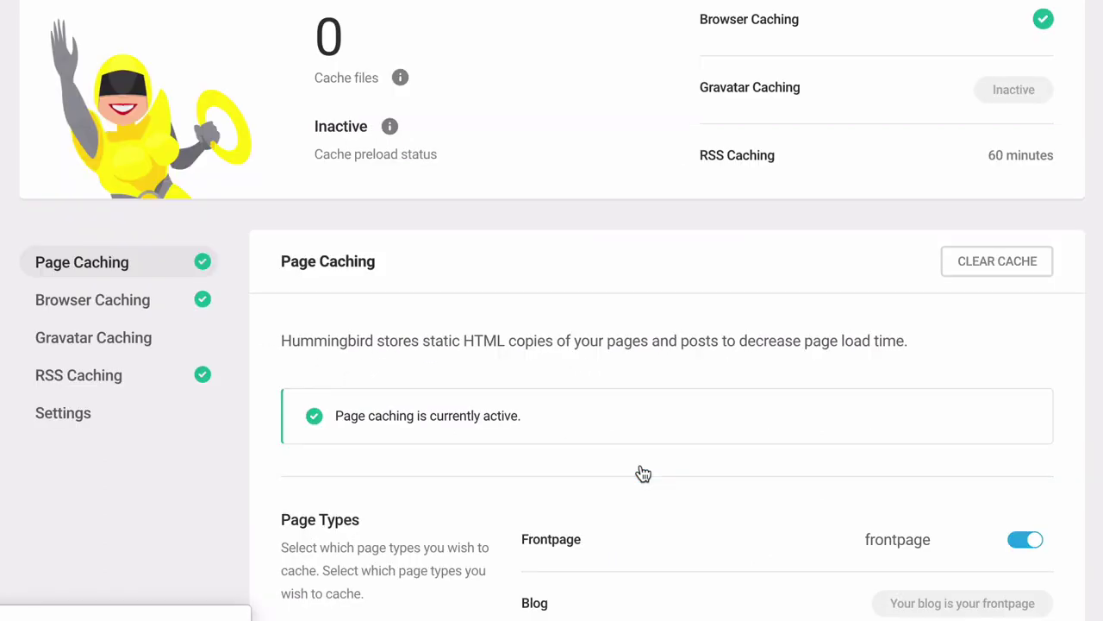
{"action": "scroll", "coordinate": [341, 177], "scroll_direction": "down", "scroll_amount": 5}
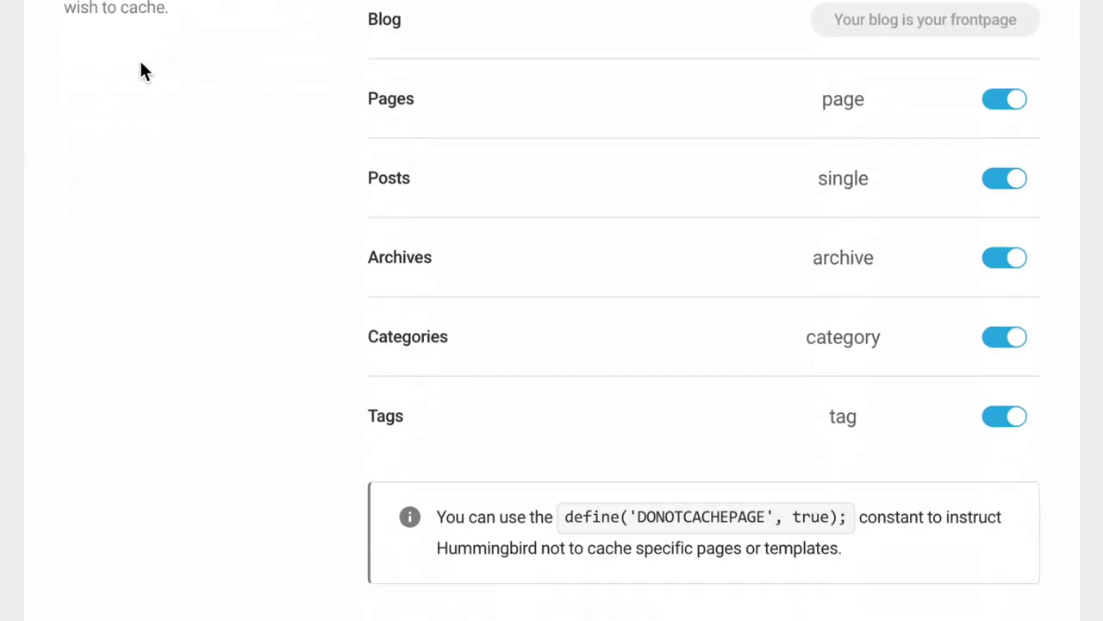
{"action": "scroll", "coordinate": [140, 70], "scroll_direction": "down", "scroll_amount": 2}
{"action": "scroll", "coordinate": [141, 71], "scroll_direction": "down", "scroll_amount": 4}
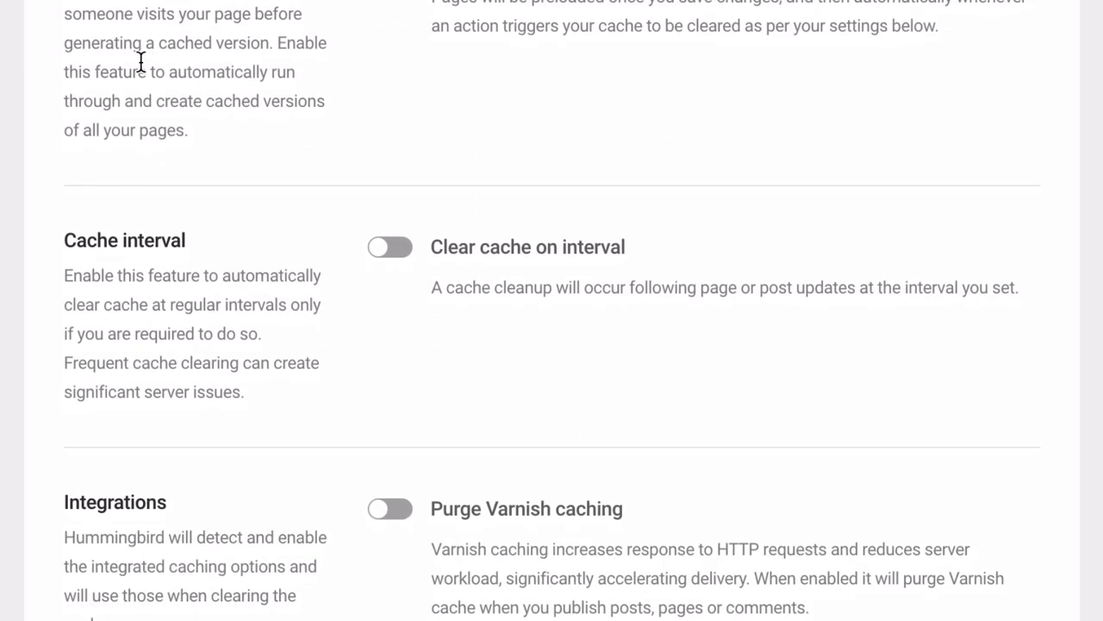
{"action": "scroll", "coordinate": [140, 62], "scroll_direction": "down", "scroll_amount": 6}
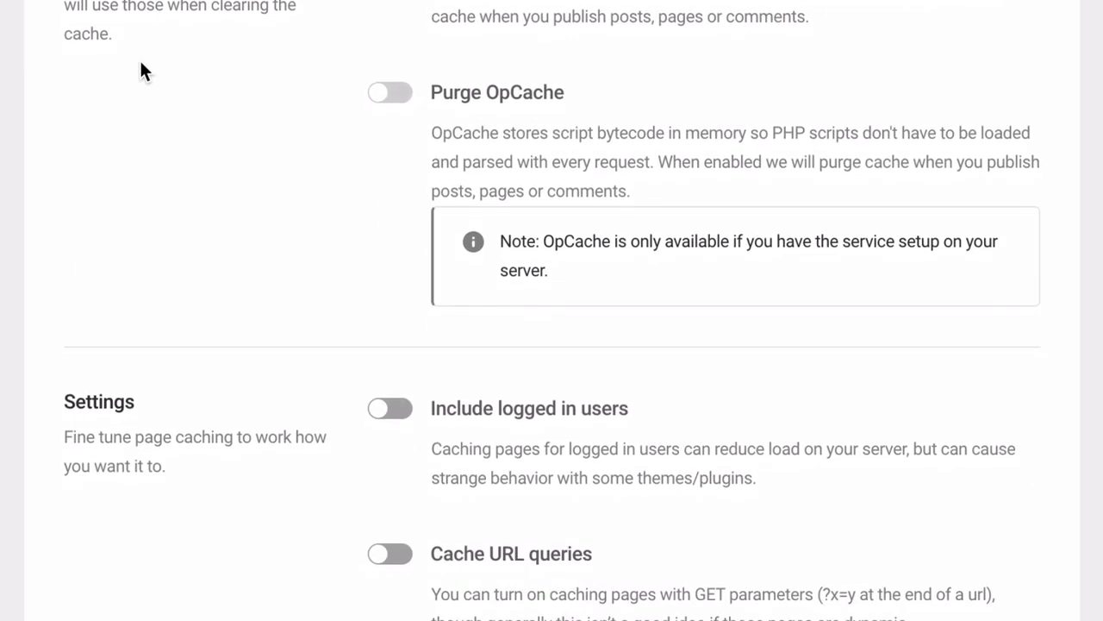
{"action": "scroll", "coordinate": [142, 70], "scroll_direction": "down", "scroll_amount": 8}
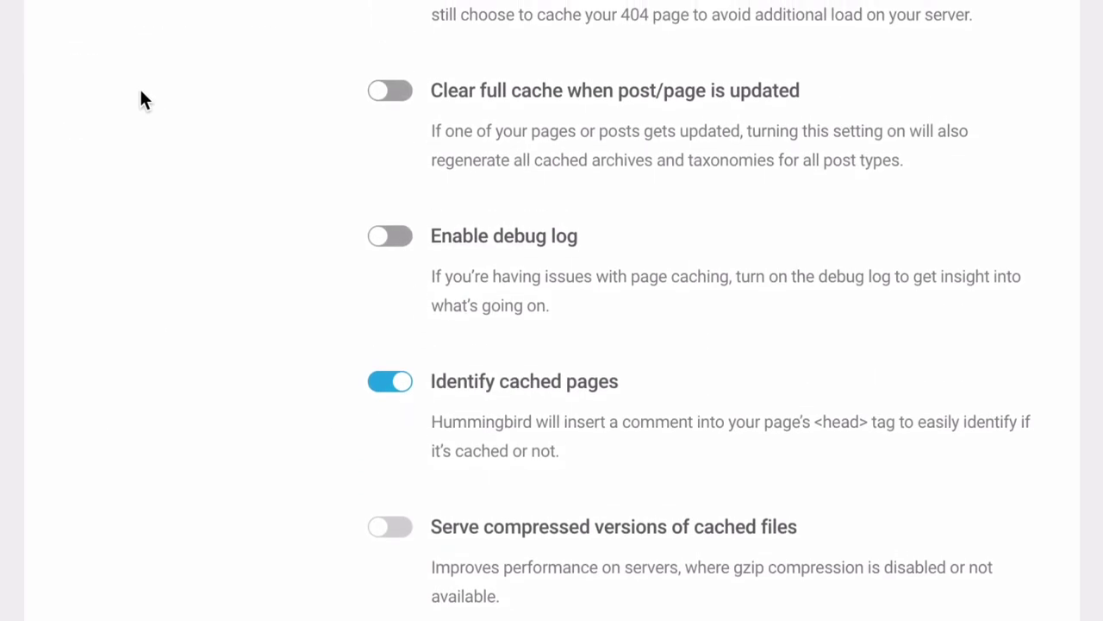
{"action": "scroll", "coordinate": [143, 101], "scroll_direction": "down", "scroll_amount": 7}
{"action": "scroll", "coordinate": [143, 104], "scroll_direction": "down", "scroll_amount": 4}
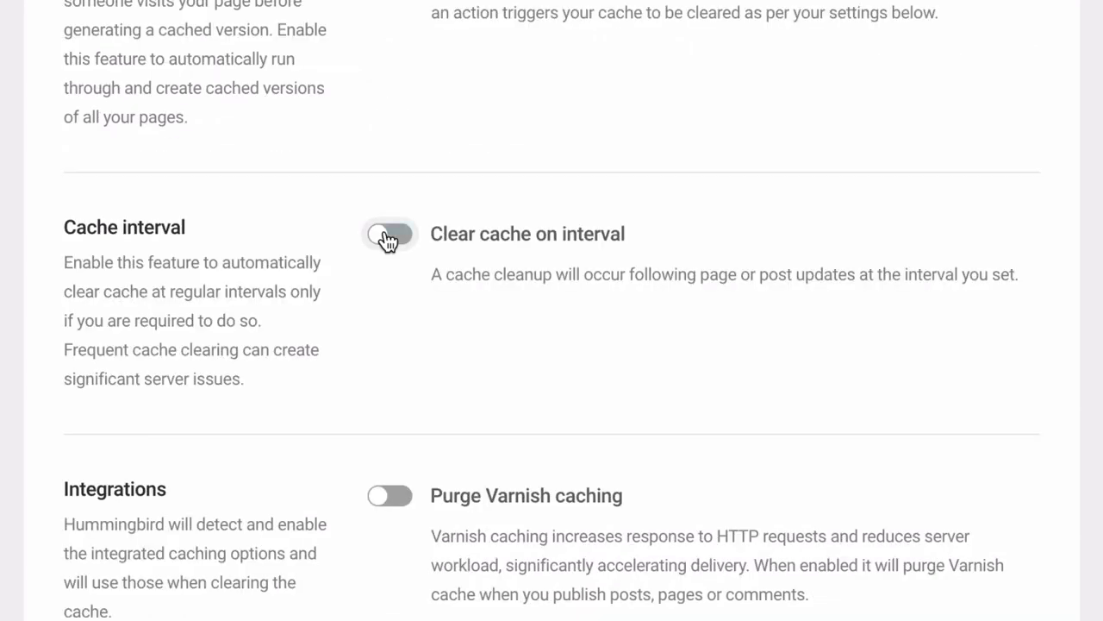
- Leave Clear cache on interval off and enable preload caching
{"action": "left_click", "coordinate": [390, 235]}
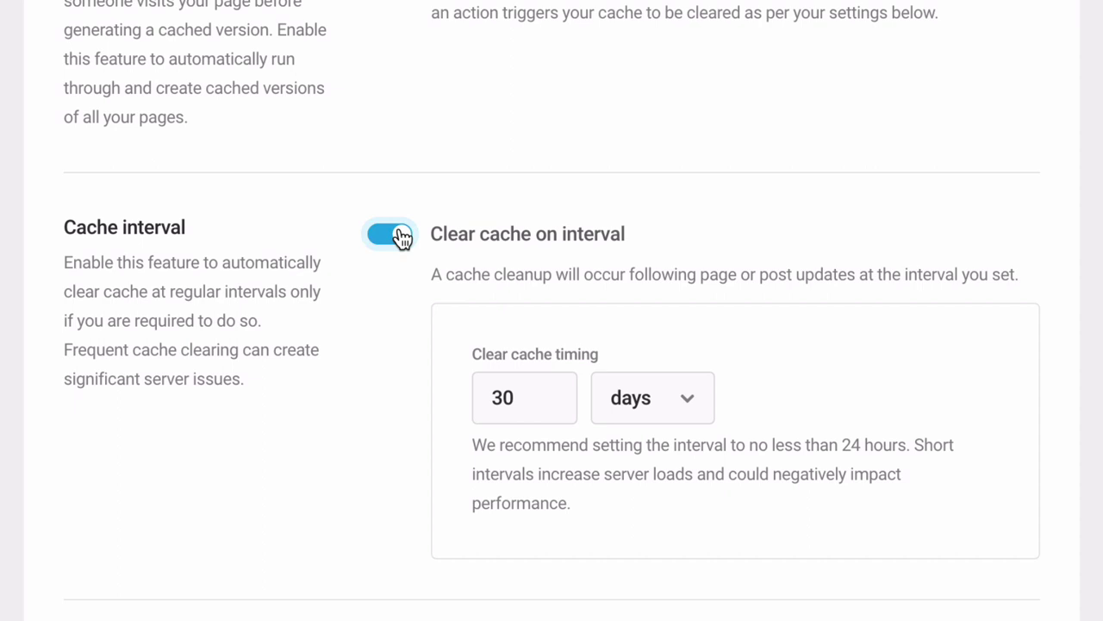
{"action": "left_click", "coordinate": [392, 236]}
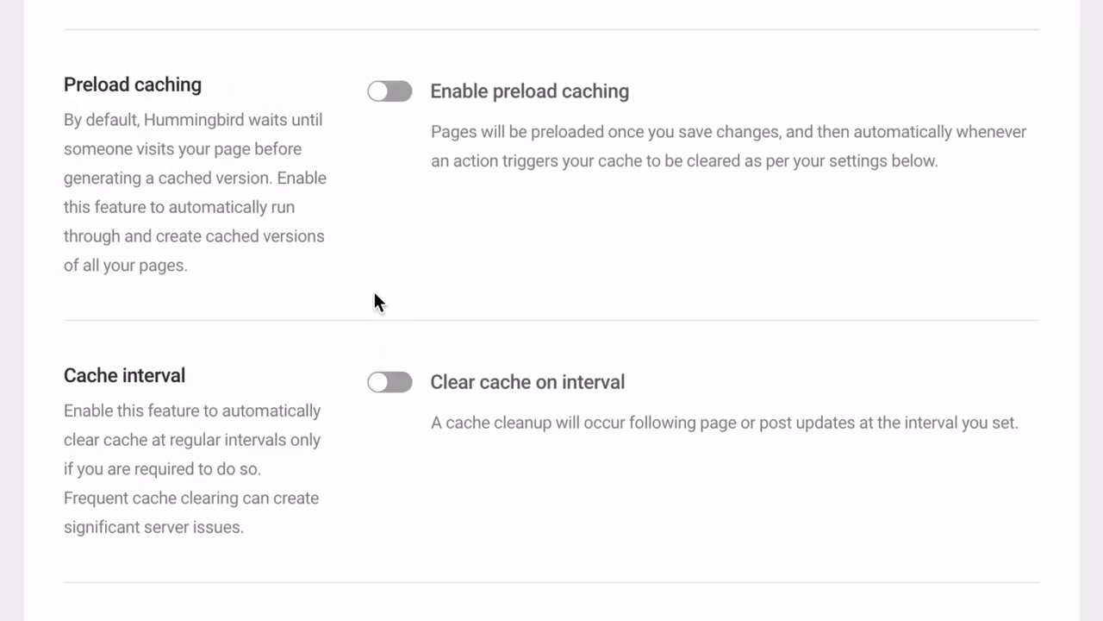
{"action": "left_click", "coordinate": [379, 101]}
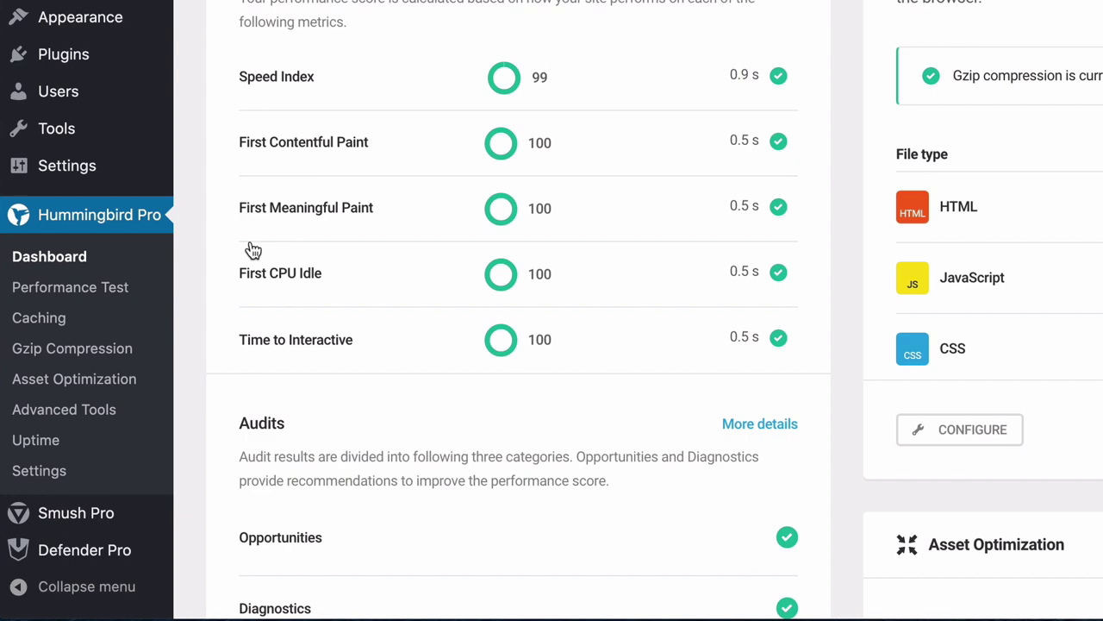
{"action": "left_click", "coordinate": [123, 351]}
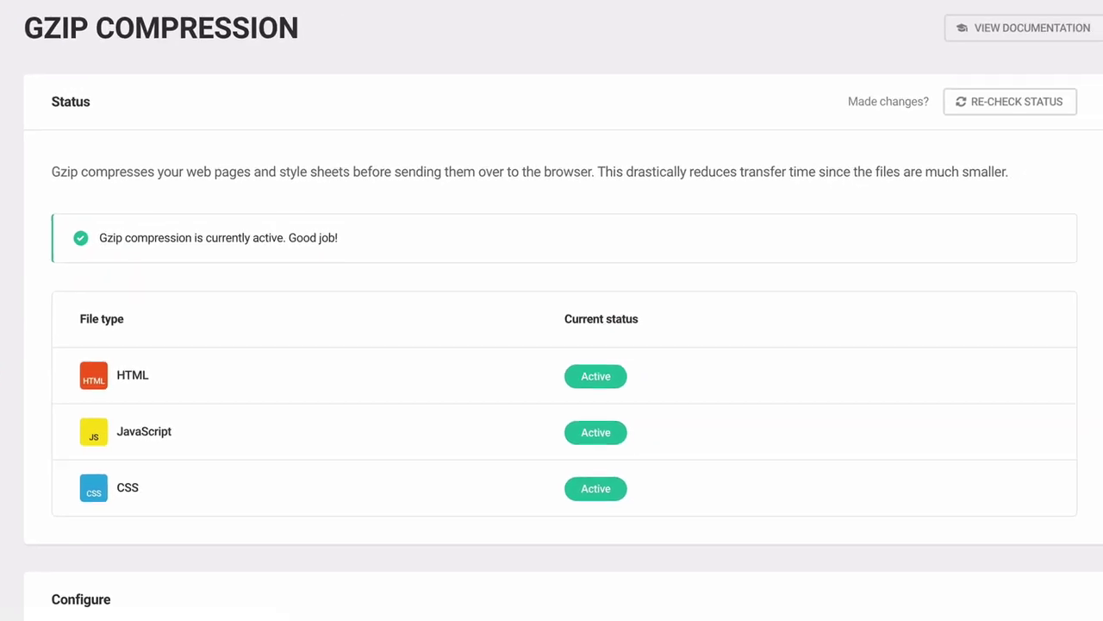
{"action": "scroll", "coordinate": [278, 365], "scroll_direction": "down", "scroll_amount": 5}
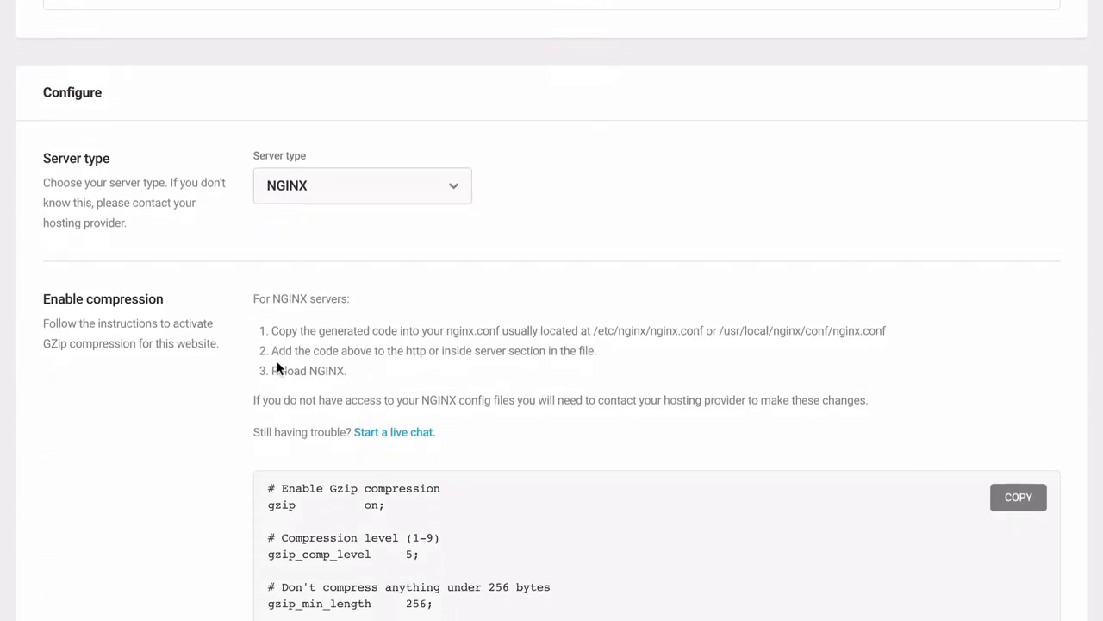
{"action": "left_click", "coordinate": [388, 202]}
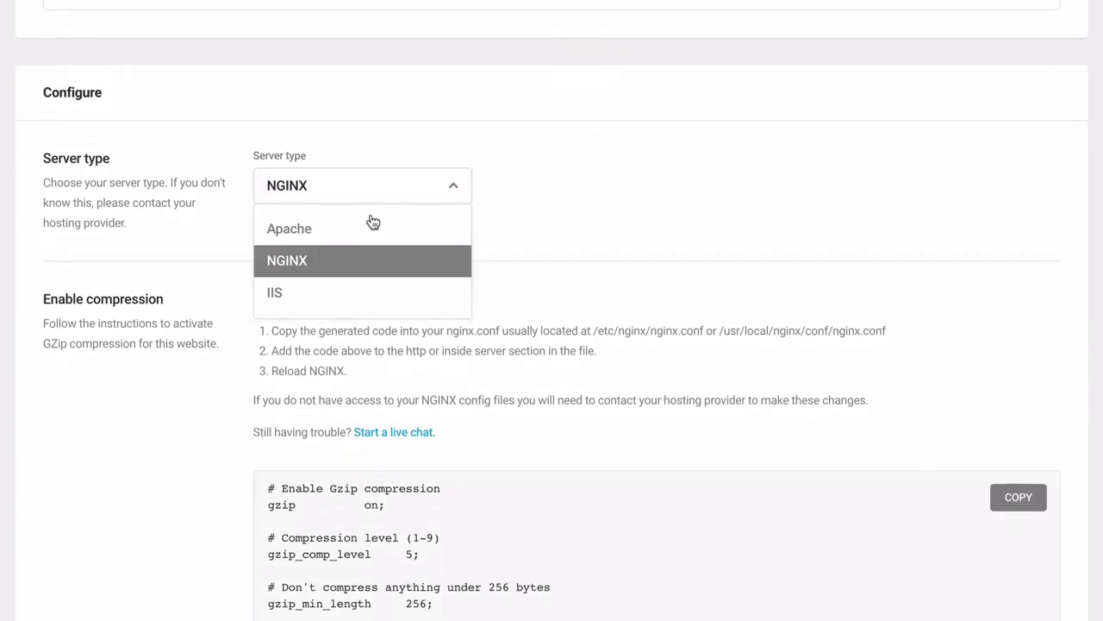
{"action": "left_click", "coordinate": [371, 230]}
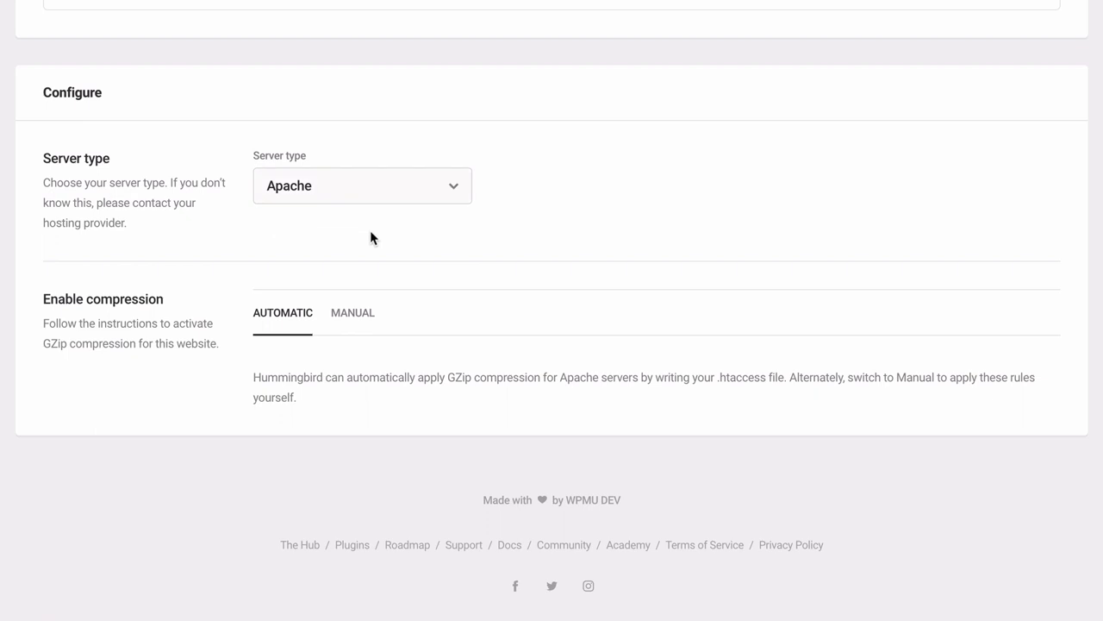
{"action": "left_click", "coordinate": [359, 315]}
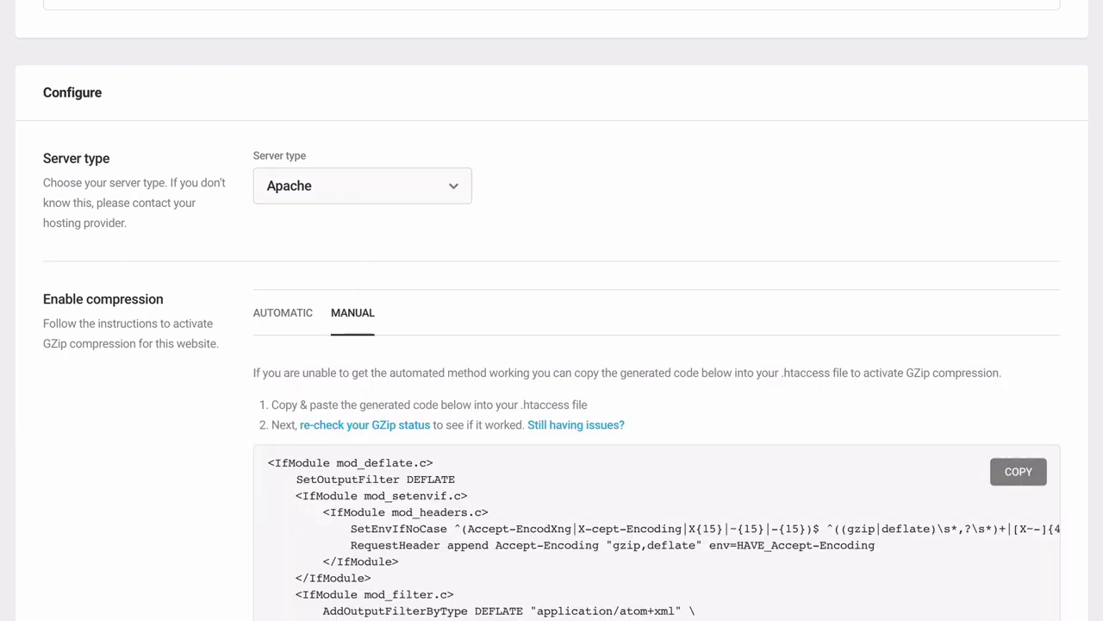
{"action": "left_click", "coordinate": [340, 185]}
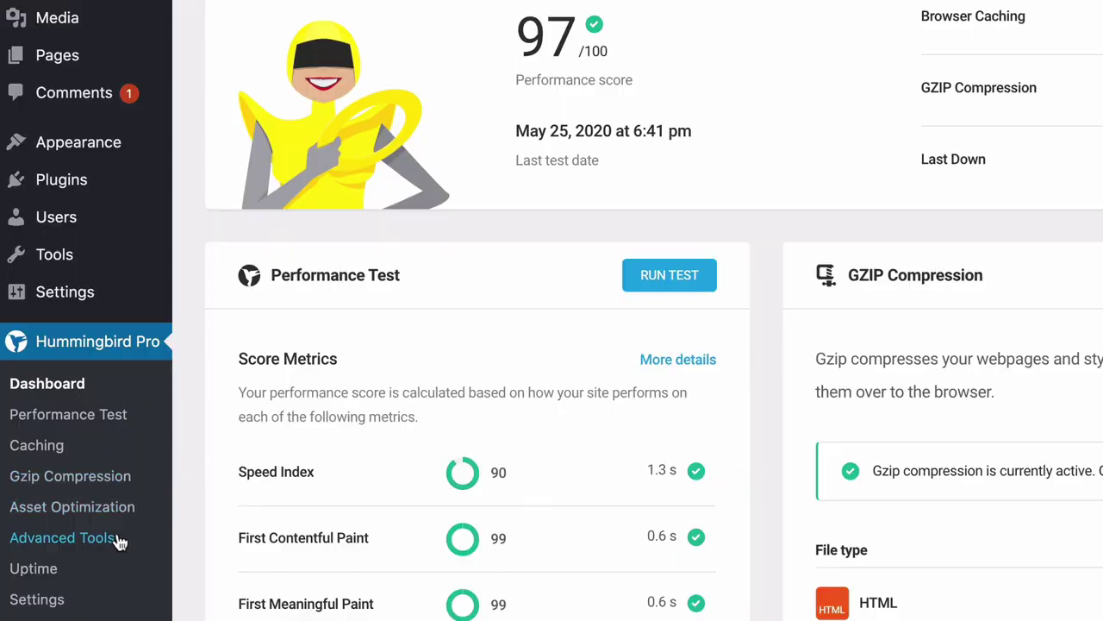
- Paste the recommended default hosts, such as //fonts.googleapis.com, into Advanced Tools' Prefetch DNS Requests
{"action": "left_click", "coordinate": [120, 541]}
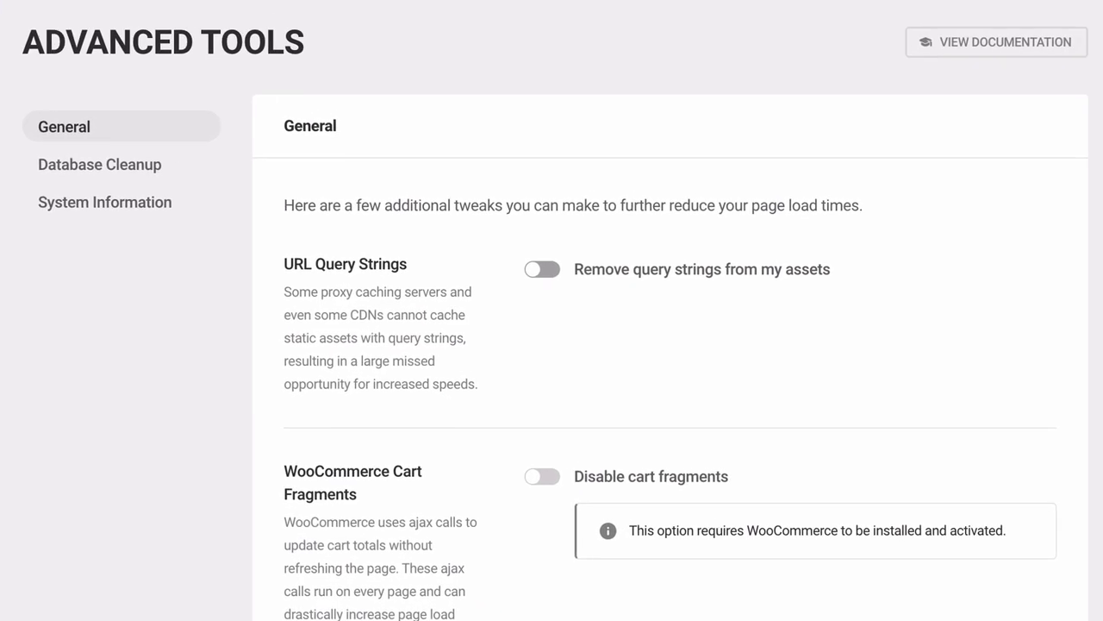
{"action": "scroll", "coordinate": [95, 579], "scroll_direction": "down", "scroll_amount": 4}
{"action": "scroll", "coordinate": [95, 579], "scroll_direction": "down", "scroll_amount": 5}
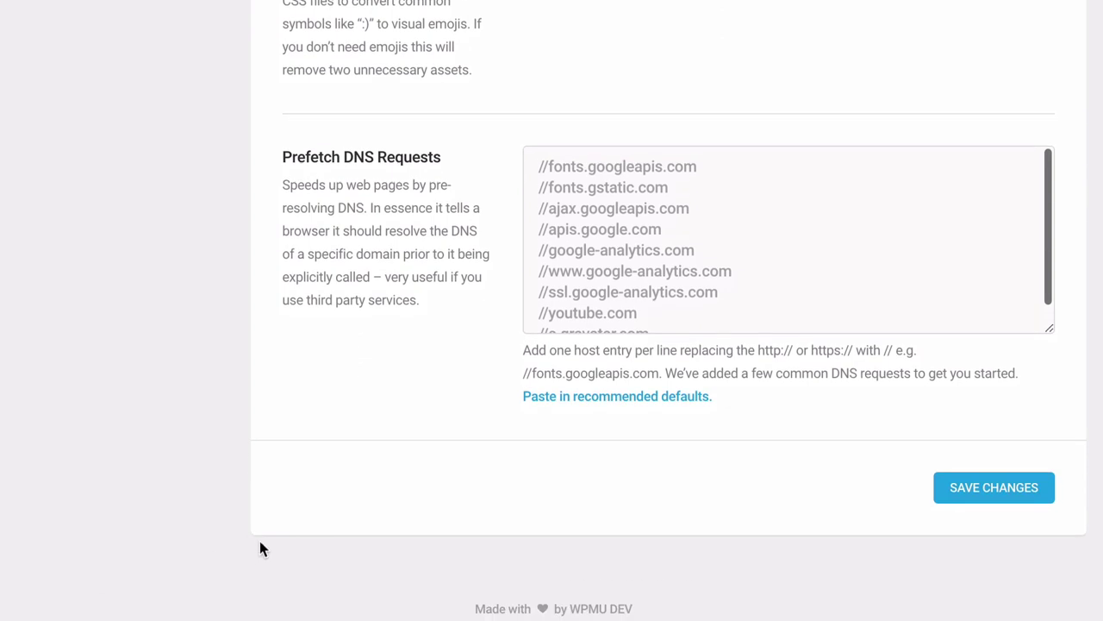
{"action": "left_click", "coordinate": [585, 401]}
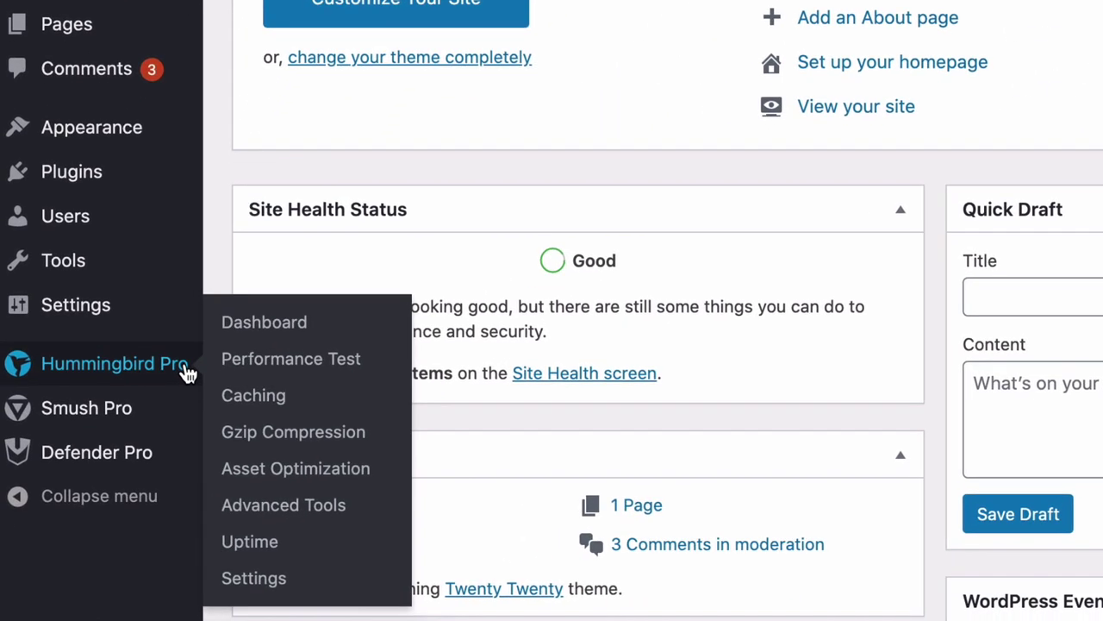
- Activate Hummingbird asset optimization, dismiss the found-assets notice, and switch the WPMU DEV CDN on
{"action": "left_click", "coordinate": [280, 465]}
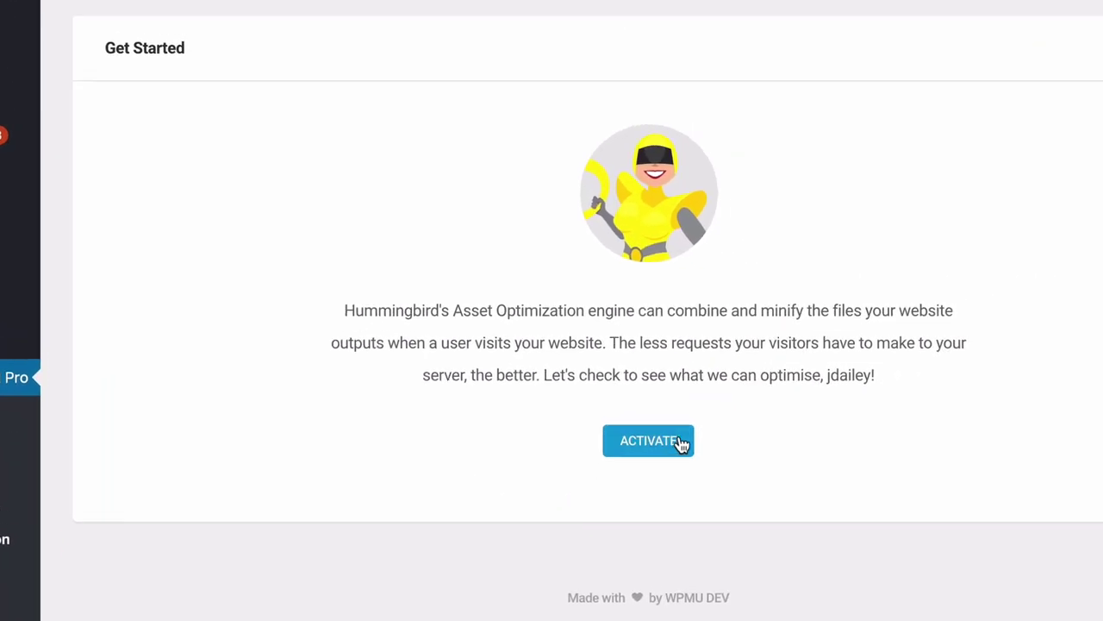
{"action": "left_click", "coordinate": [582, 473]}
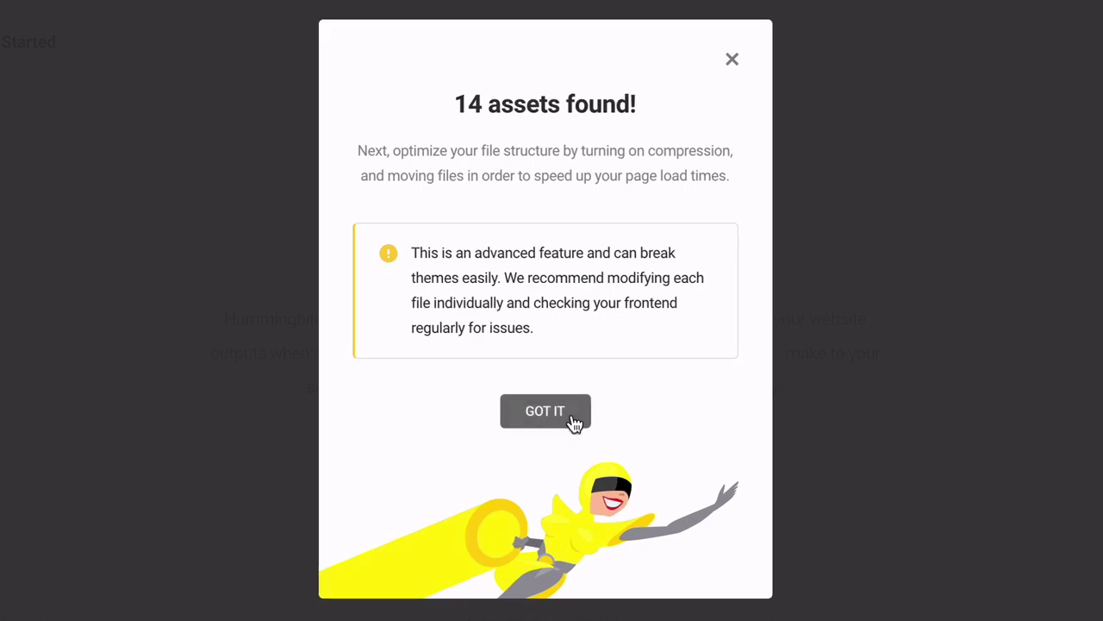
{"action": "left_click", "coordinate": [571, 421]}
{"action": "left_click", "coordinate": [998, 317]}
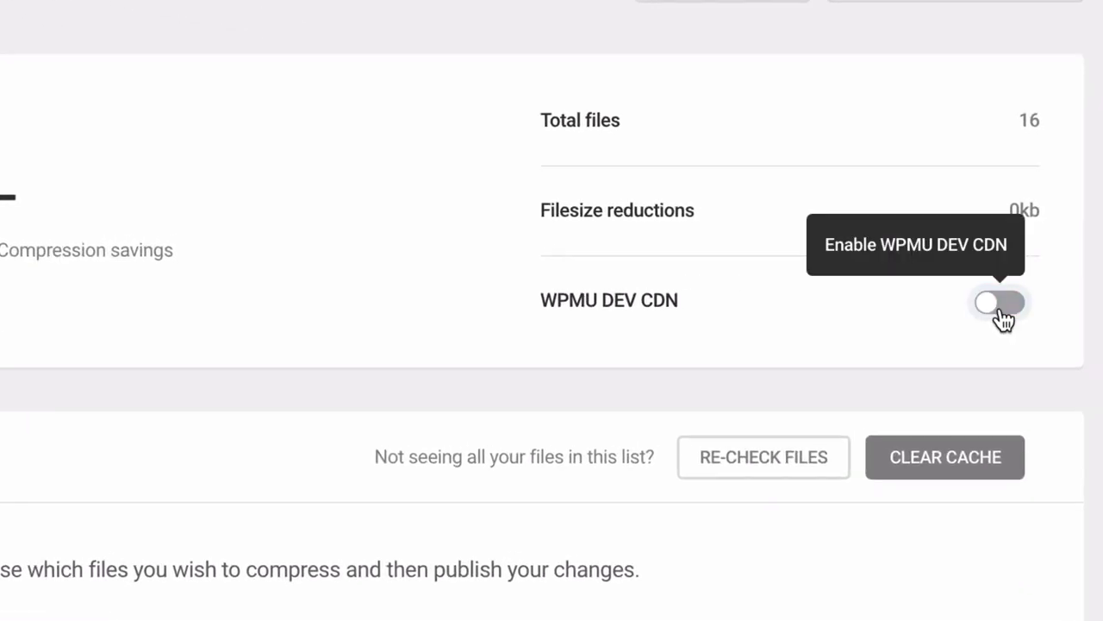
{"action": "left_click", "coordinate": [1017, 320]}
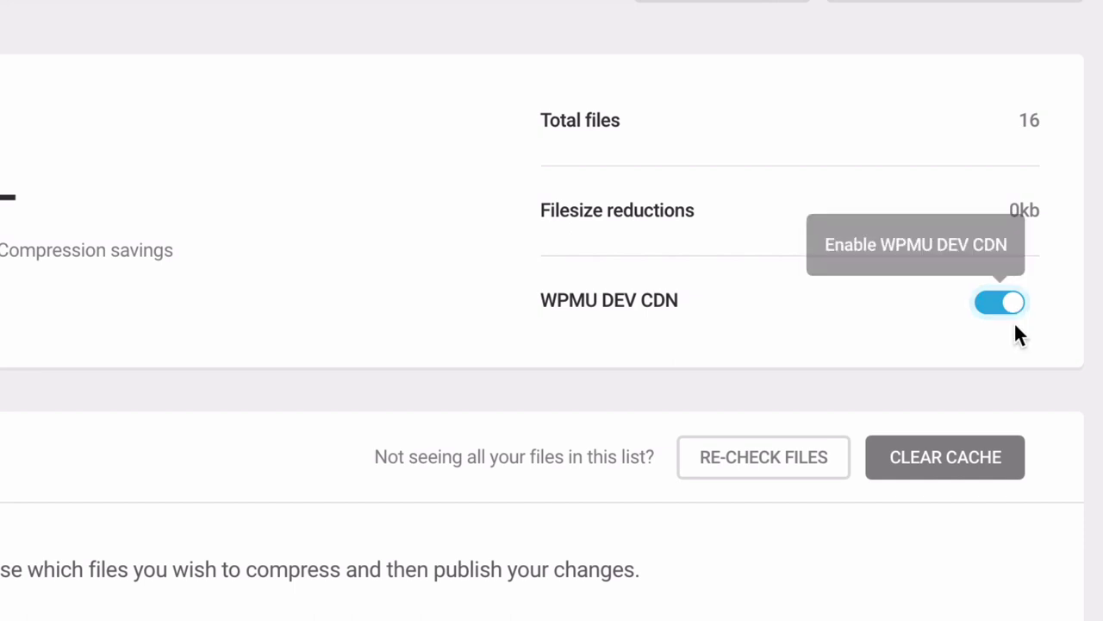
{"action": "scroll", "coordinate": [1017, 332], "scroll_direction": "down", "scroll_amount": 6}
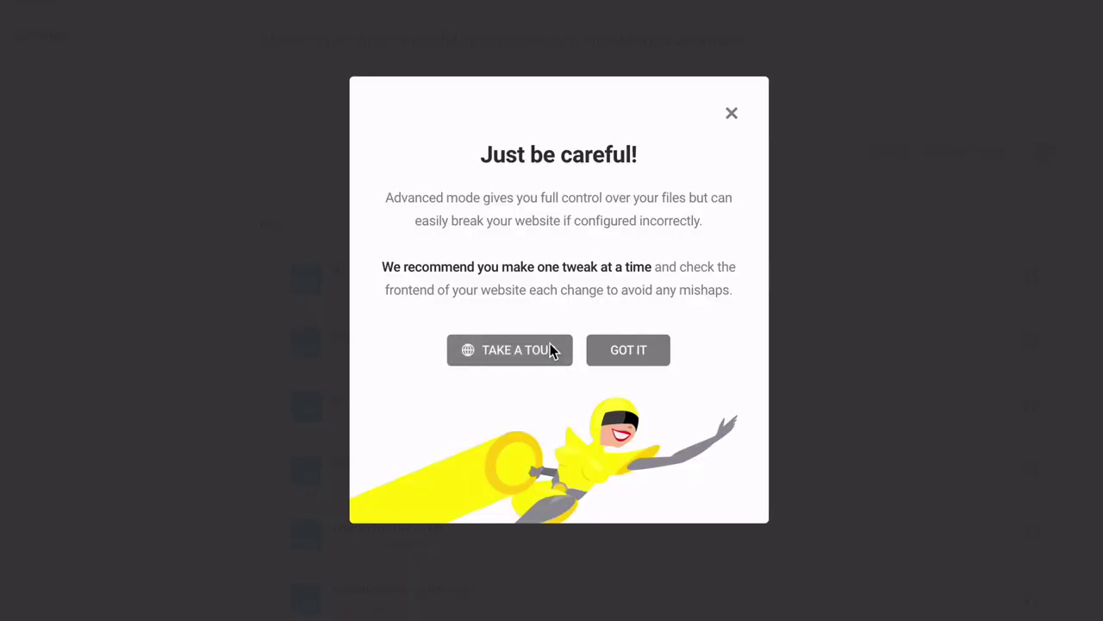
- Step through the advanced-mode tour covering Combine, Move to footer, Inline CSS, Defer and Don't load
{"action": "left_click", "coordinate": [552, 350]}
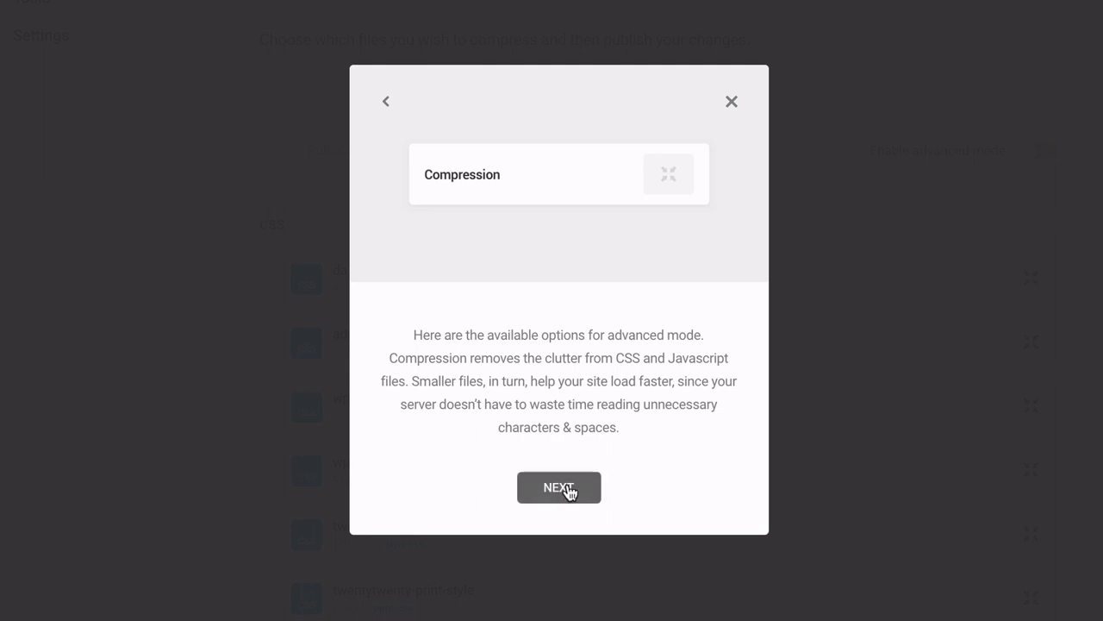
{"action": "left_click", "coordinate": [566, 488]}
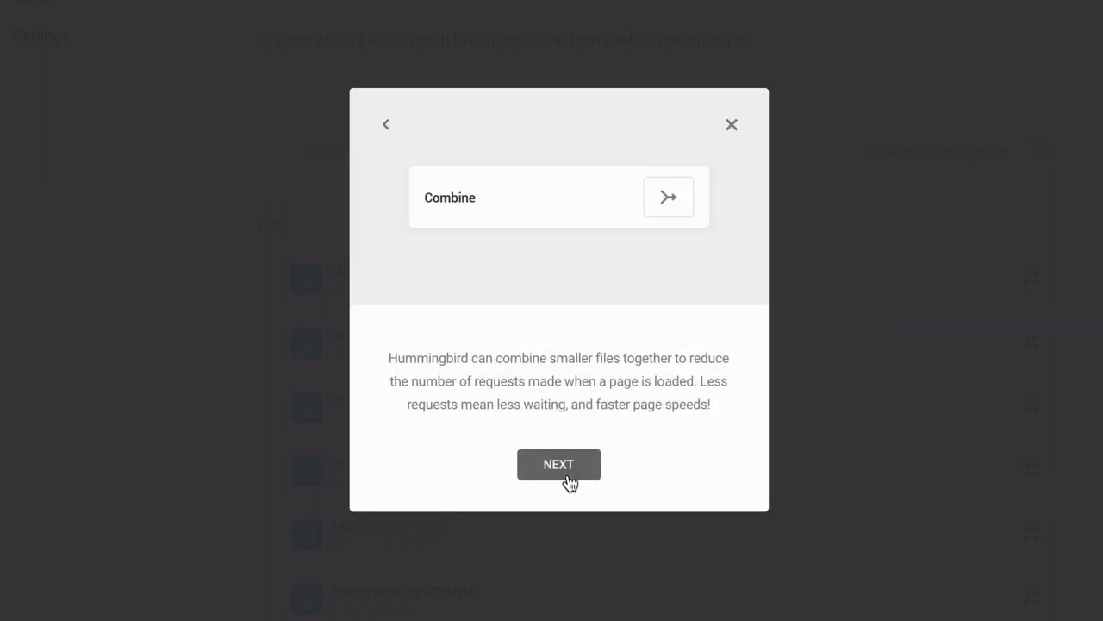
{"action": "left_click", "coordinate": [568, 472]}
{"action": "left_click", "coordinate": [569, 493]}
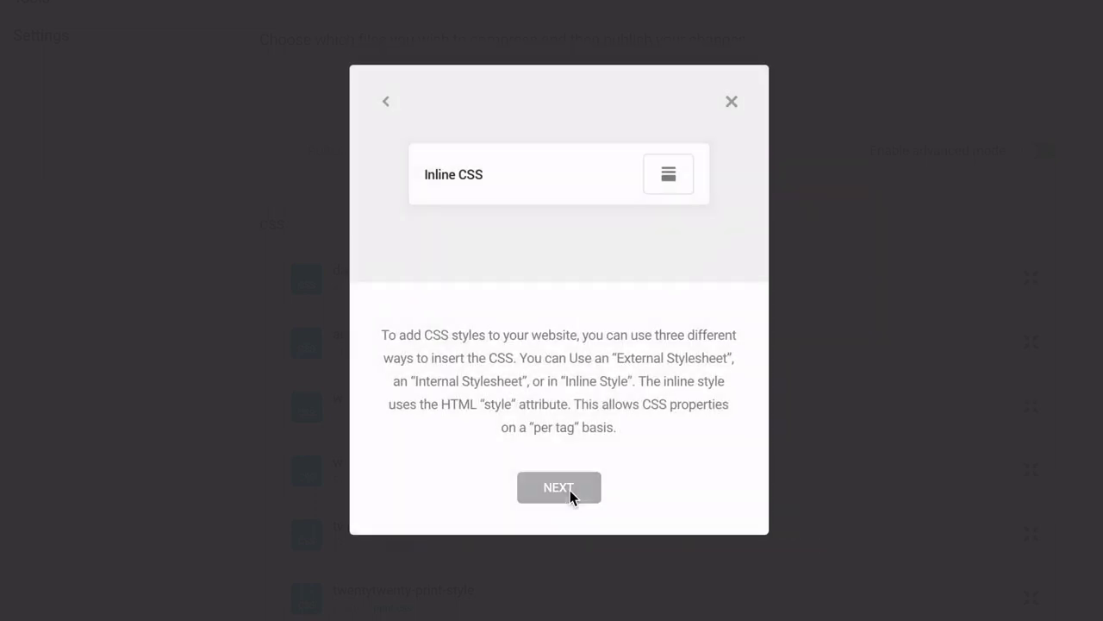
{"action": "left_click", "coordinate": [569, 493]}
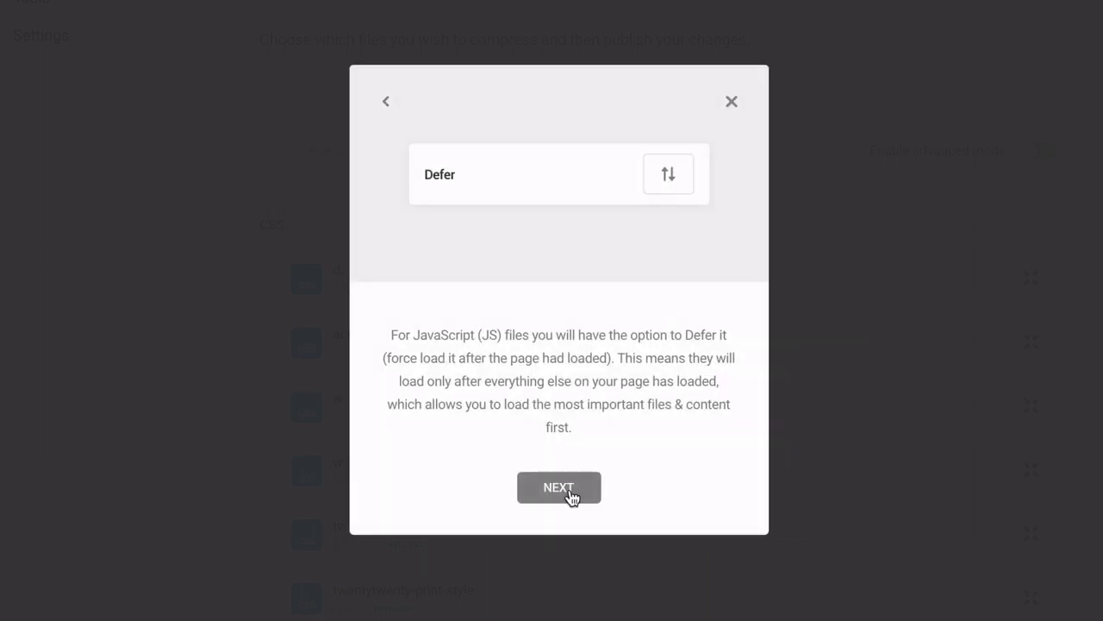
{"action": "left_click", "coordinate": [569, 493]}
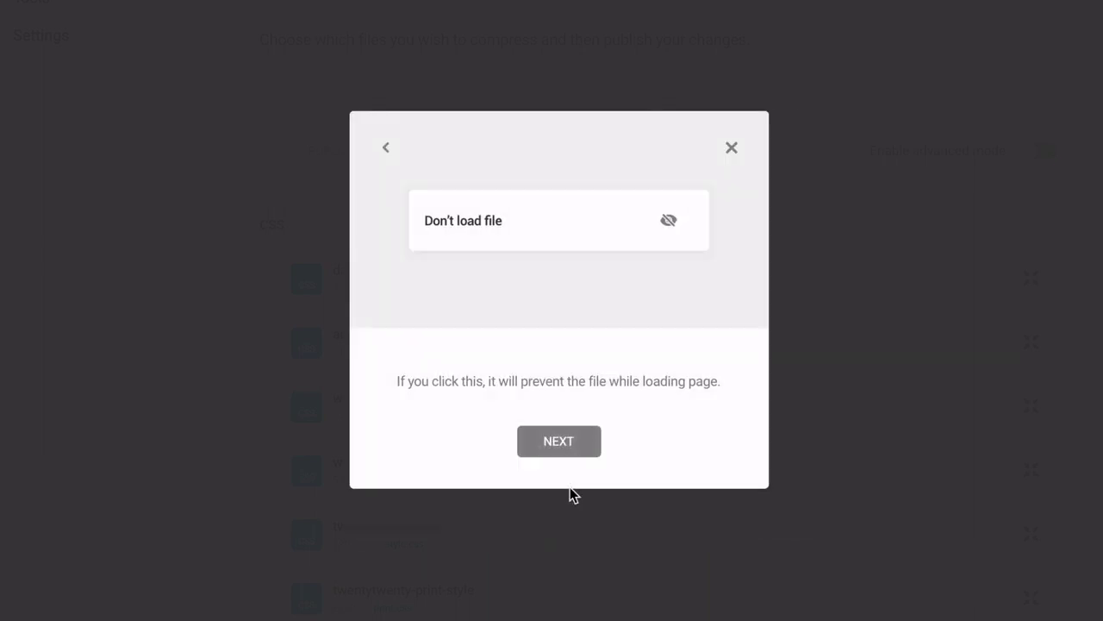
{"action": "left_click", "coordinate": [565, 459]}
- Set the dashicons stylesheet to Combine, Move to Footer and Inline CSS
{"action": "left_click", "coordinate": [843, 369]}
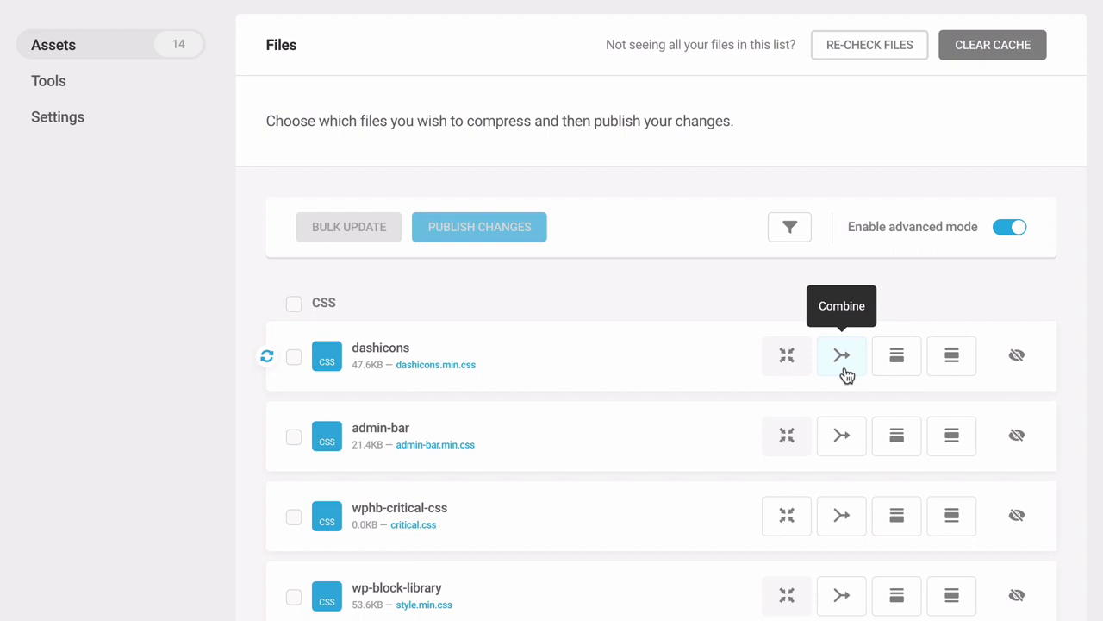
{"action": "left_click", "coordinate": [884, 361]}
{"action": "left_click", "coordinate": [941, 362]}
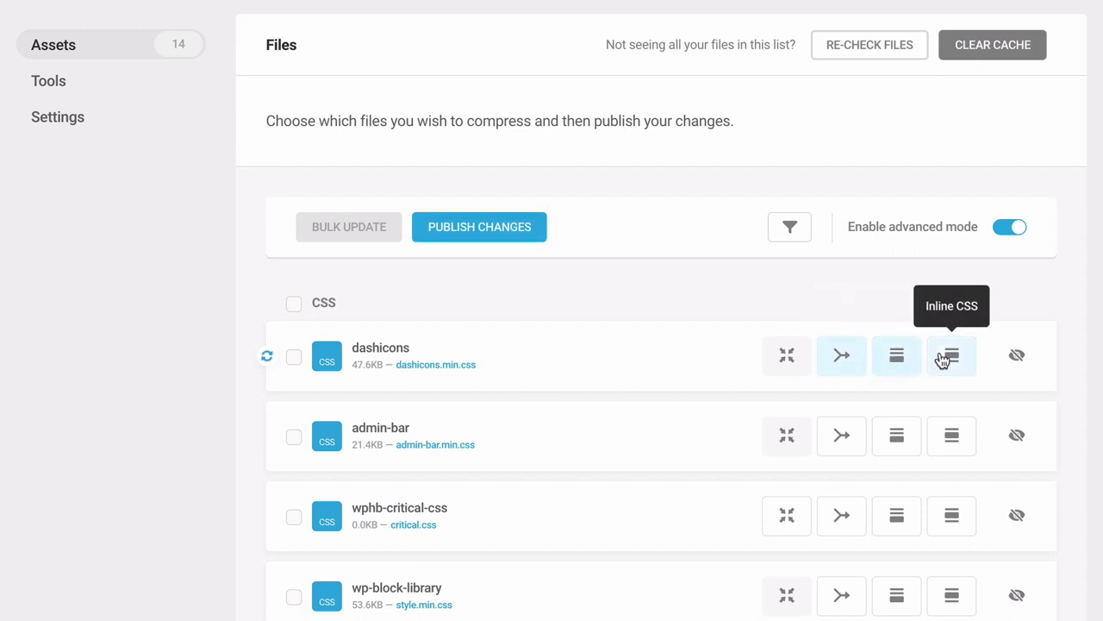